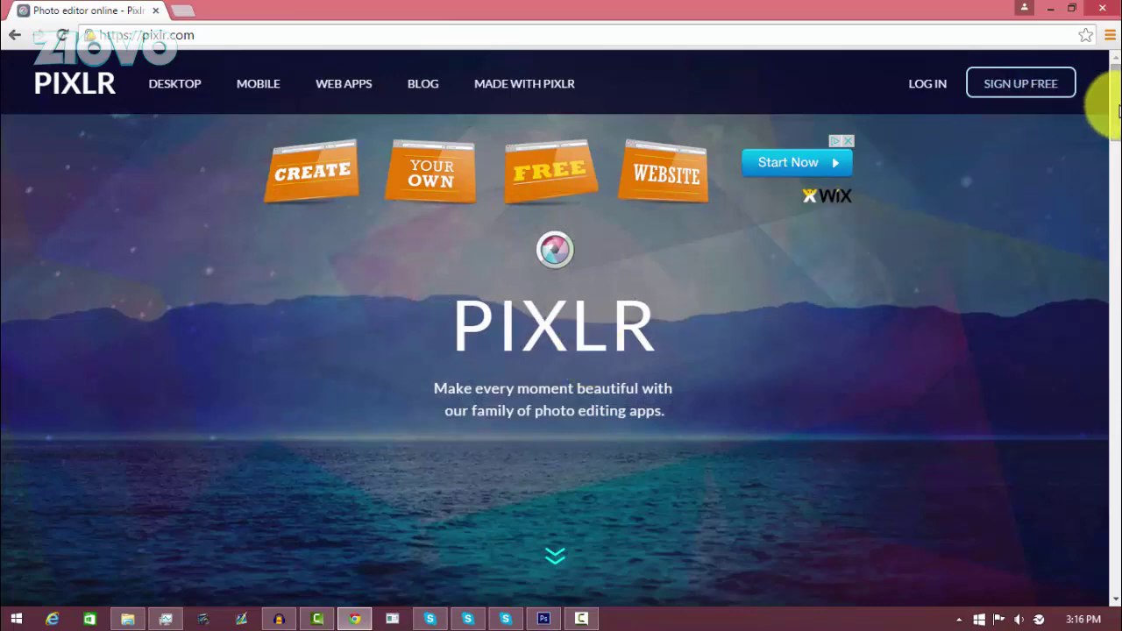
- Scroll the pixlr.com home page down to the Editor and Express Launch Web App buttons
{"action": "left_click_drag", "start_coordinate": [1117, 107], "coordinate": [1115, 239]}
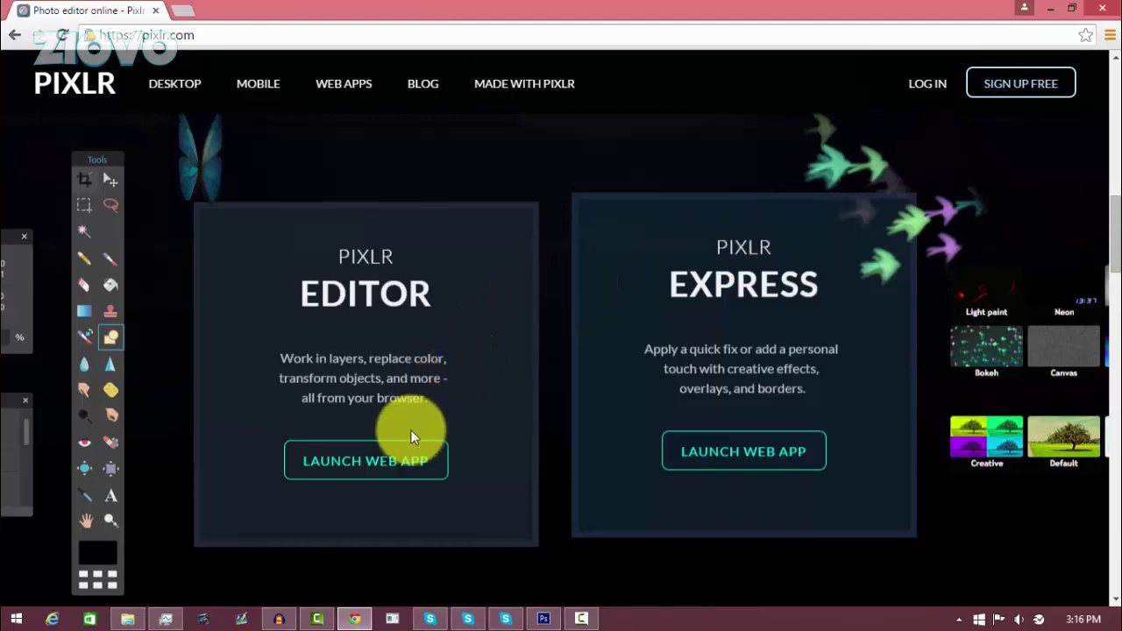
- Launch Pixlr Editor, create a transparent 500×500 px image and enlarge its window
{"action": "left_click", "coordinate": [409, 459]}
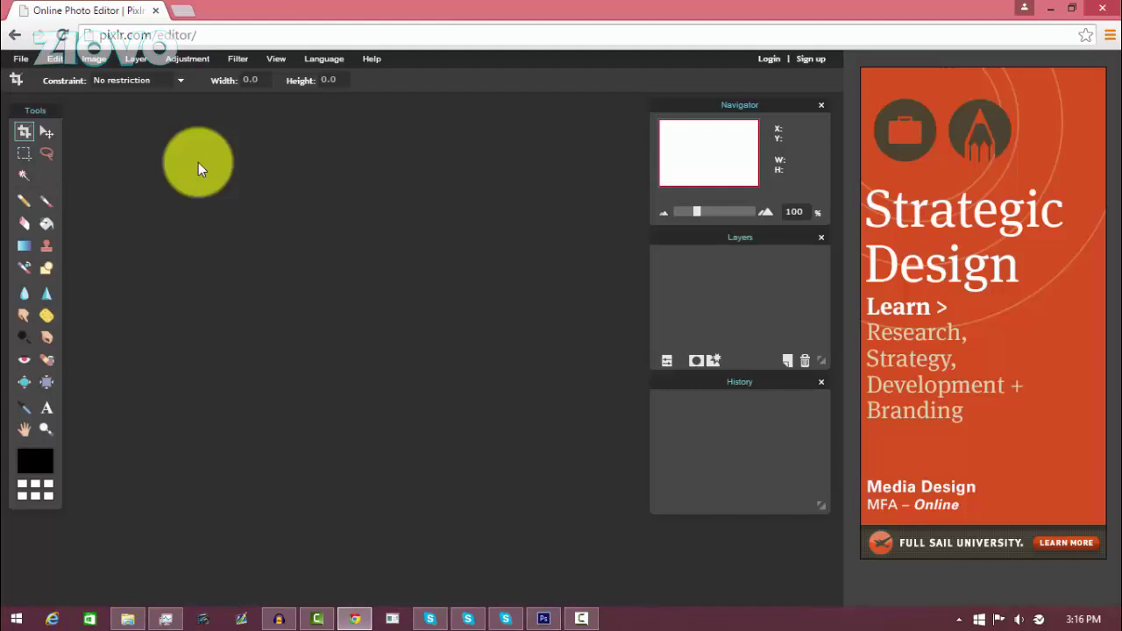
{"action": "left_click", "coordinate": [23, 58]}
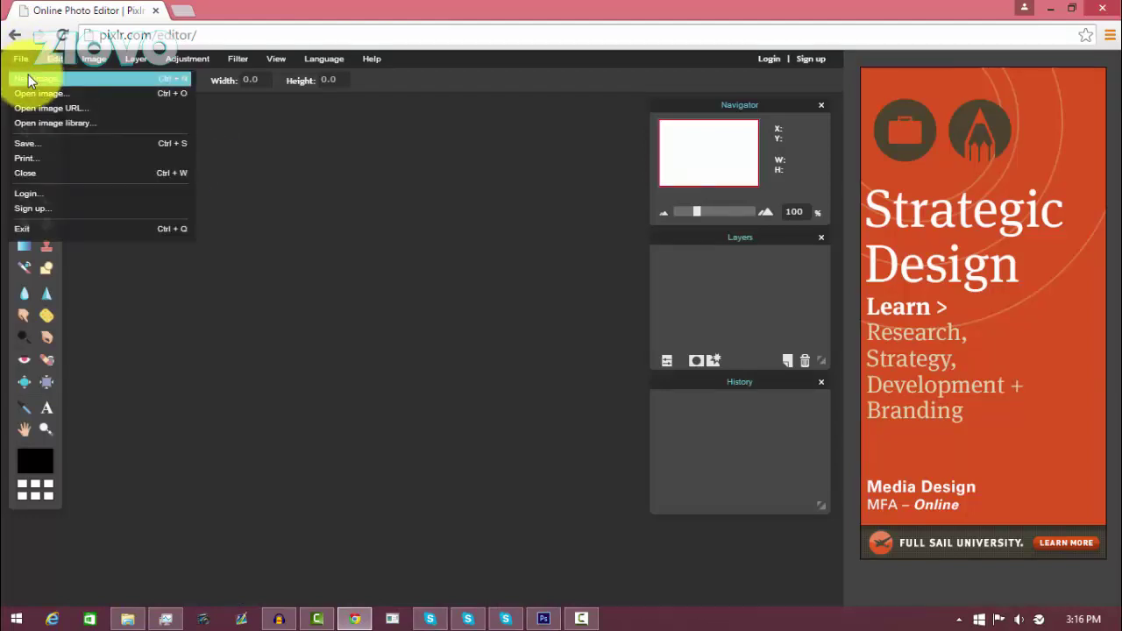
{"action": "left_click", "coordinate": [29, 80]}
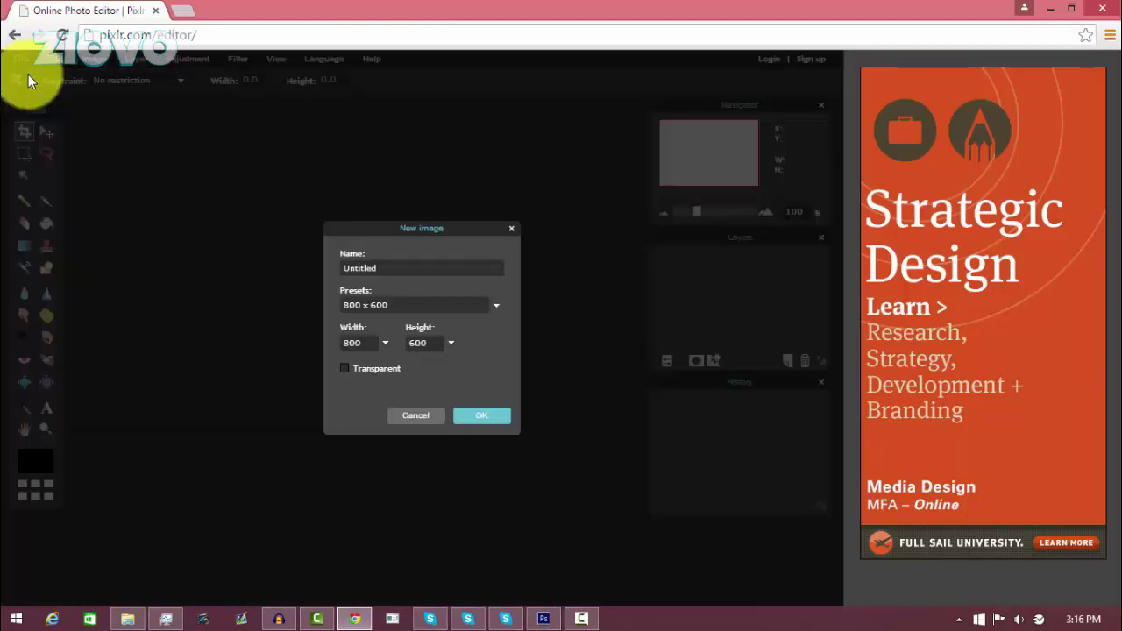
{"action": "double_click", "coordinate": [373, 342]}
{"action": "type", "text": "500"}
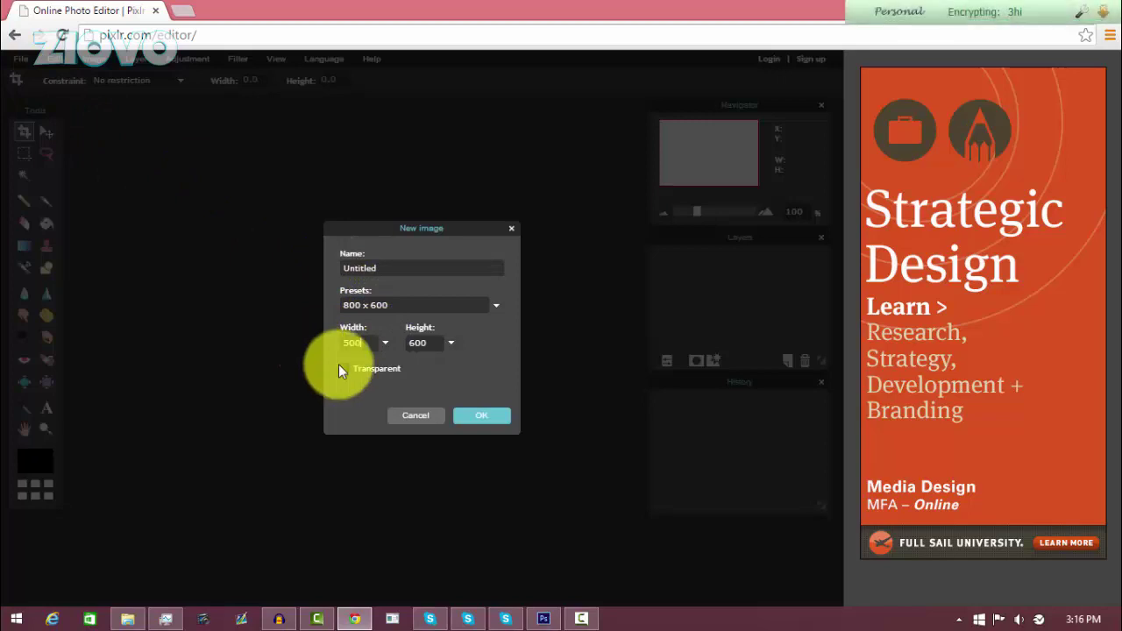
{"action": "key", "text": "Tab"}
{"action": "type", "text": "500"}
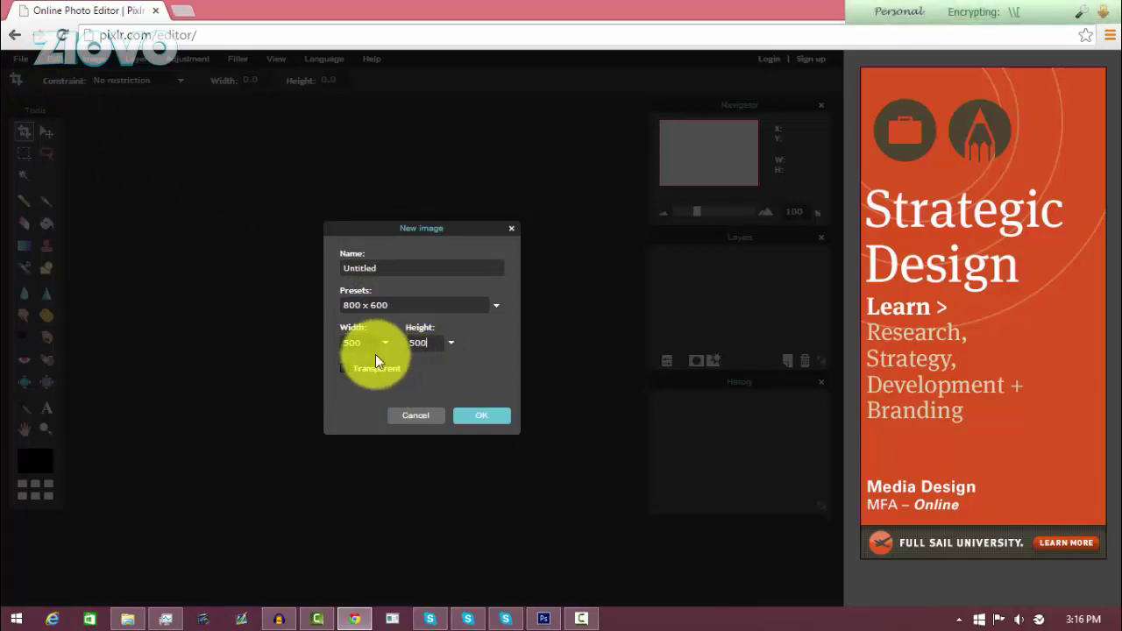
{"action": "left_click", "coordinate": [345, 368]}
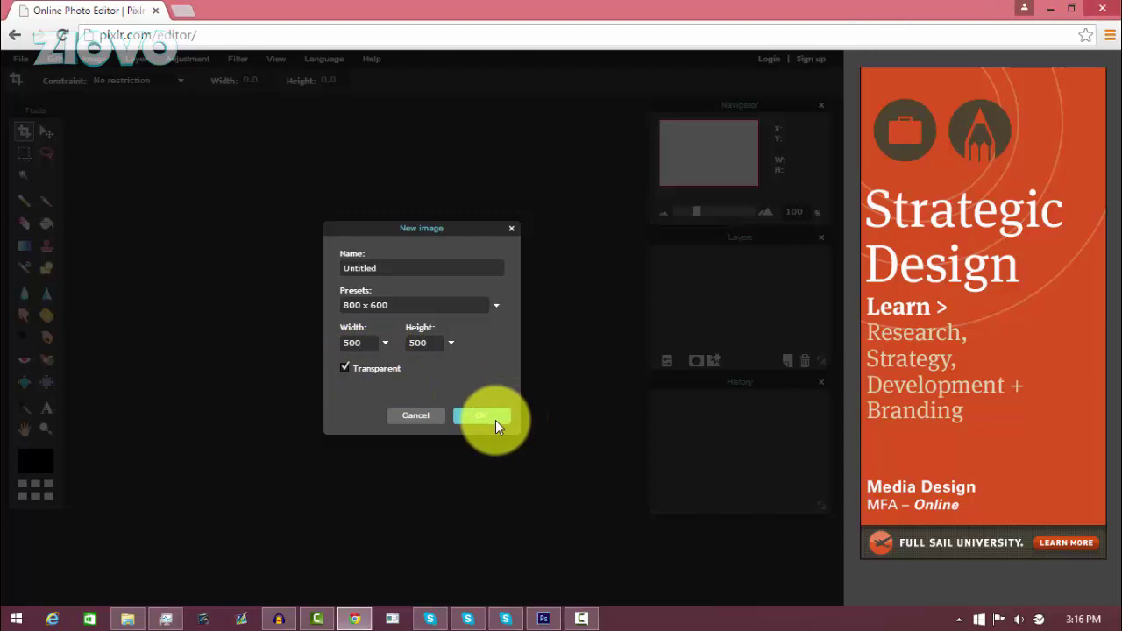
{"action": "left_click", "coordinate": [496, 419]}
{"action": "left_click_drag", "start_coordinate": [494, 535], "coordinate": [531, 576]}
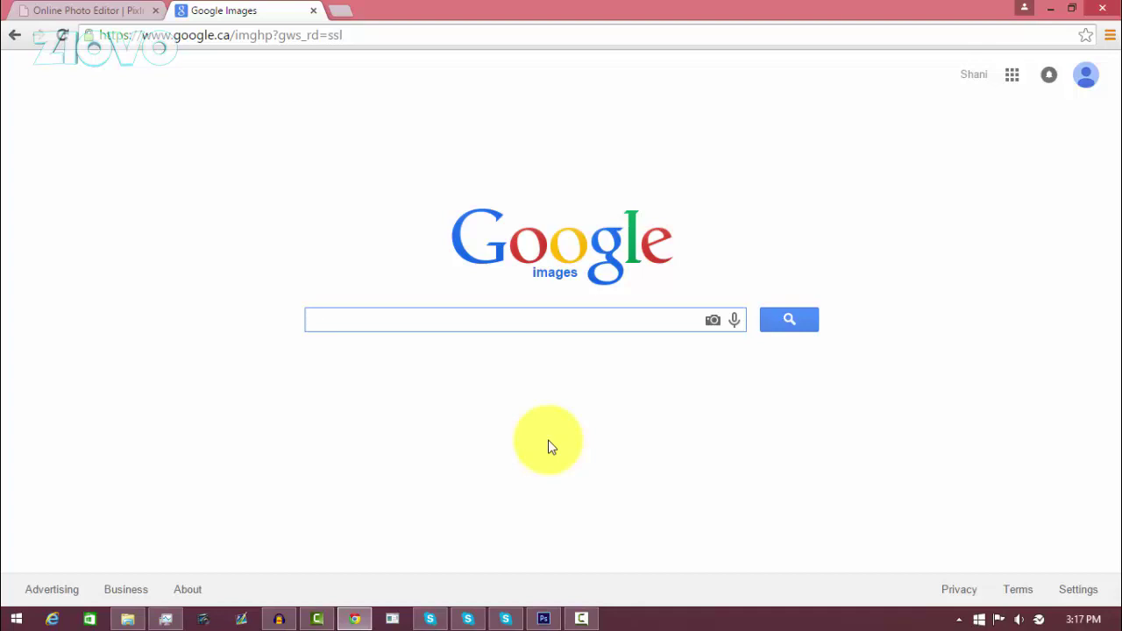
- Search Google Images for 'blue sunburst' and scroll through the results
{"action": "type", "text": "blue "}
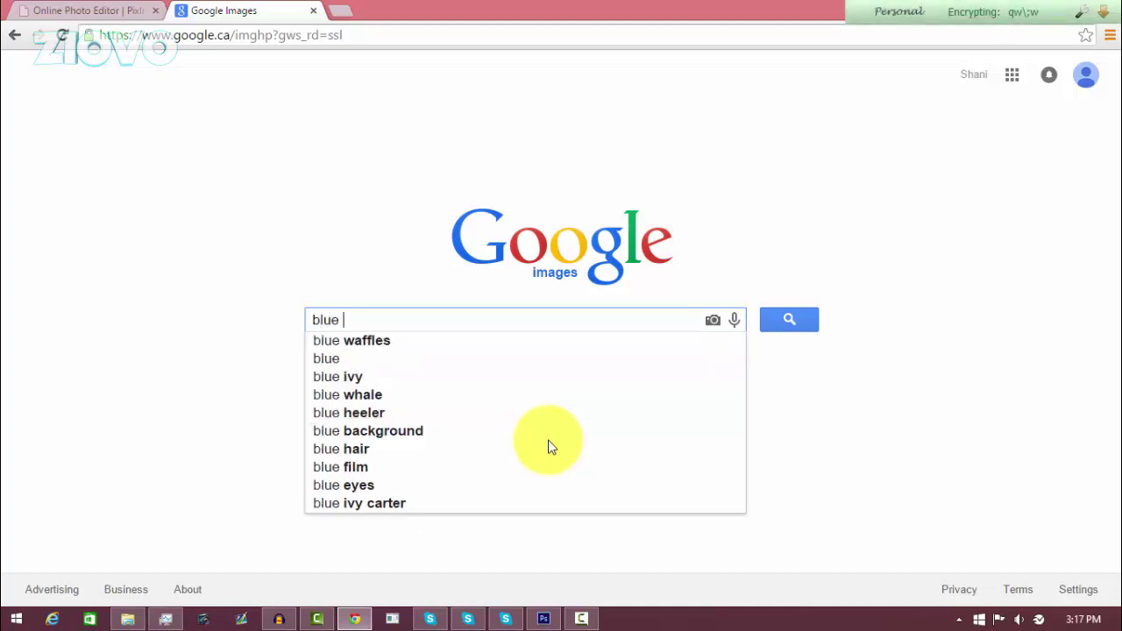
{"action": "type", "text": "sunburst"}
{"action": "key", "text": "Return"}
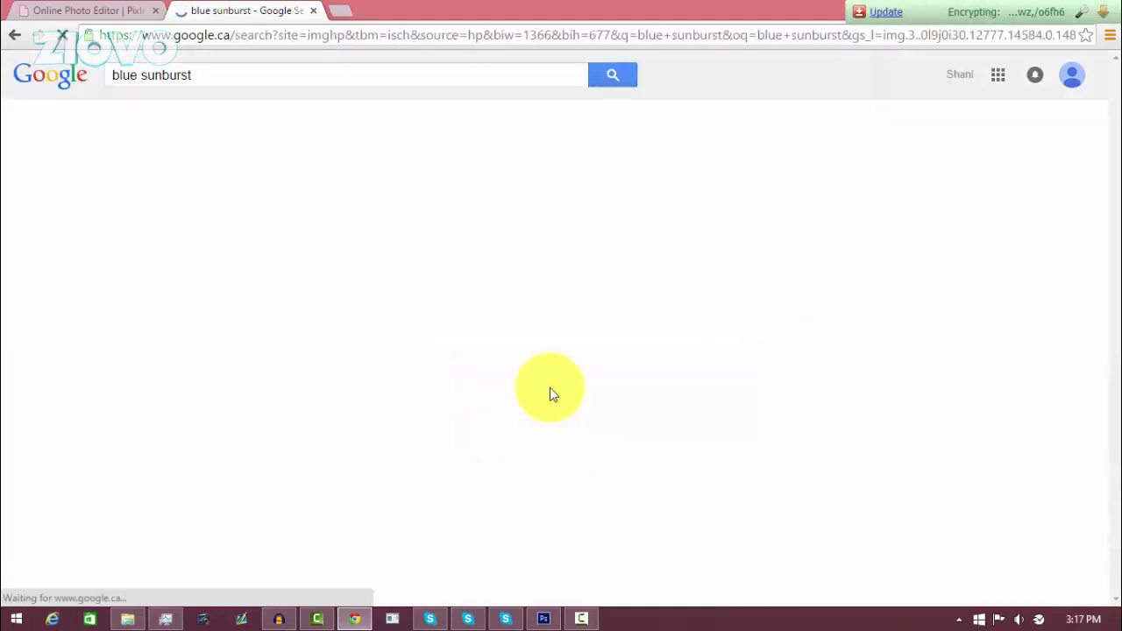
{"action": "scroll", "coordinate": [541, 456], "scroll_direction": "down", "scroll_amount": 2}
{"action": "scroll", "coordinate": [526, 420], "scroll_direction": "down", "scroll_amount": 3}
{"action": "scroll", "coordinate": [394, 263], "scroll_direction": "up", "scroll_amount": 5}
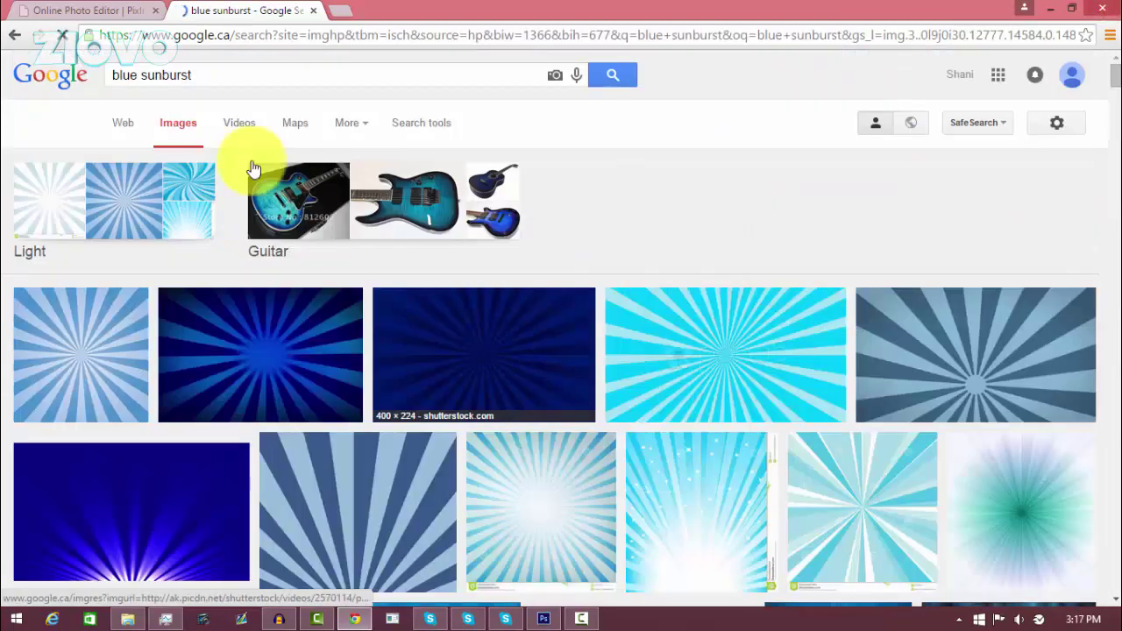
- Change the search to 'blue grunge' and preview a torn-paper grunge image
{"action": "double_click", "coordinate": [175, 77]}
{"action": "type", "text": "grunge"}
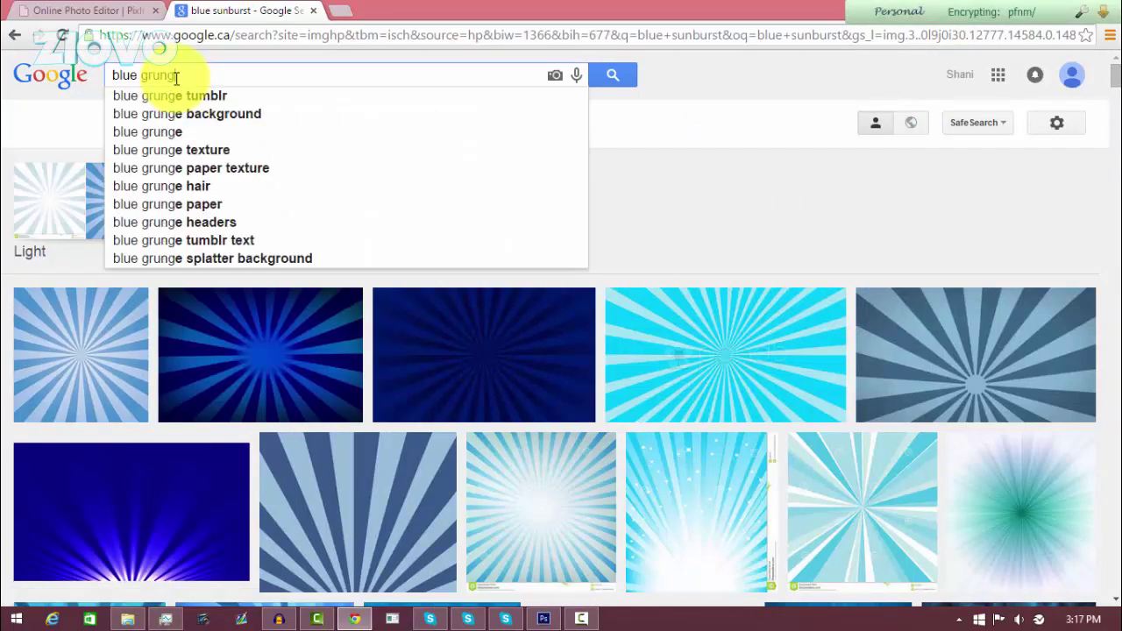
{"action": "key", "text": "Return"}
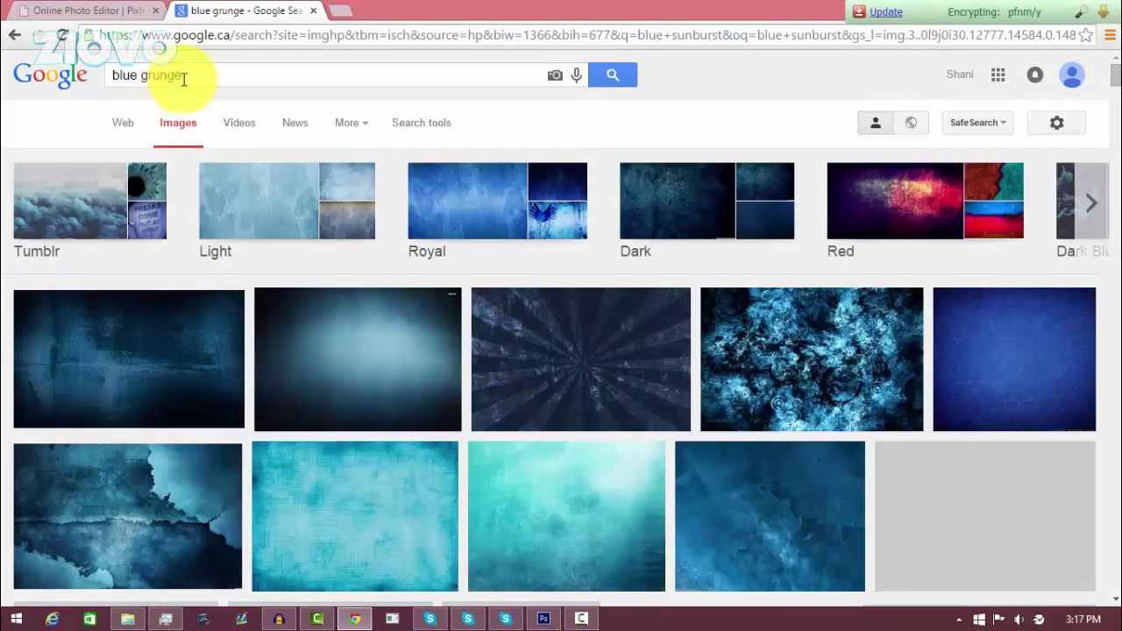
{"action": "scroll", "coordinate": [556, 453], "scroll_direction": "down", "scroll_amount": 2}
{"action": "left_click", "coordinate": [125, 363]}
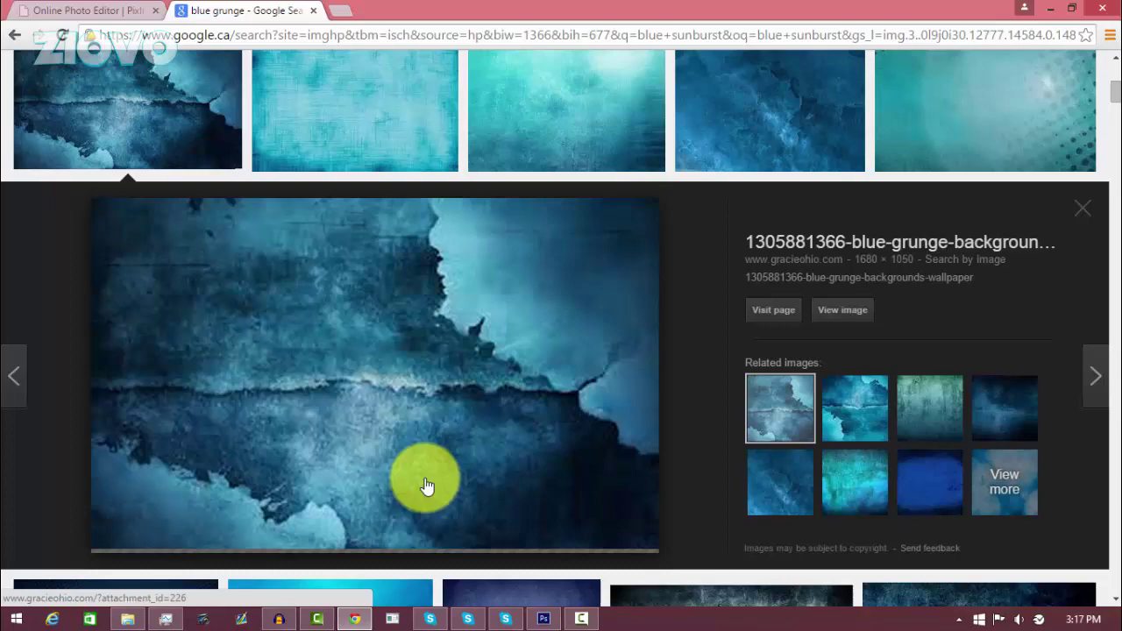
{"action": "scroll", "coordinate": [543, 465], "scroll_direction": "down", "scroll_amount": 2}
{"action": "left_click", "coordinate": [752, 430]}
{"action": "scroll", "coordinate": [358, 343], "scroll_direction": "up", "scroll_amount": 5}
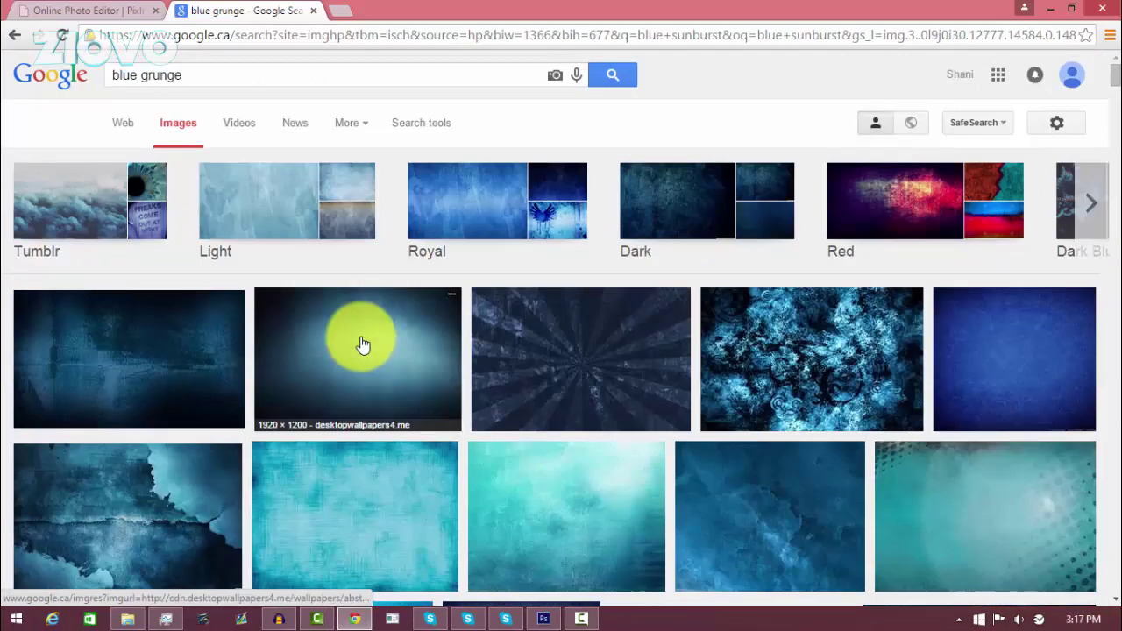
- Change the search to 'blue gradient' and scroll through the results
{"action": "double_click", "coordinate": [175, 74]}
{"action": "type", "text": "gradient"}
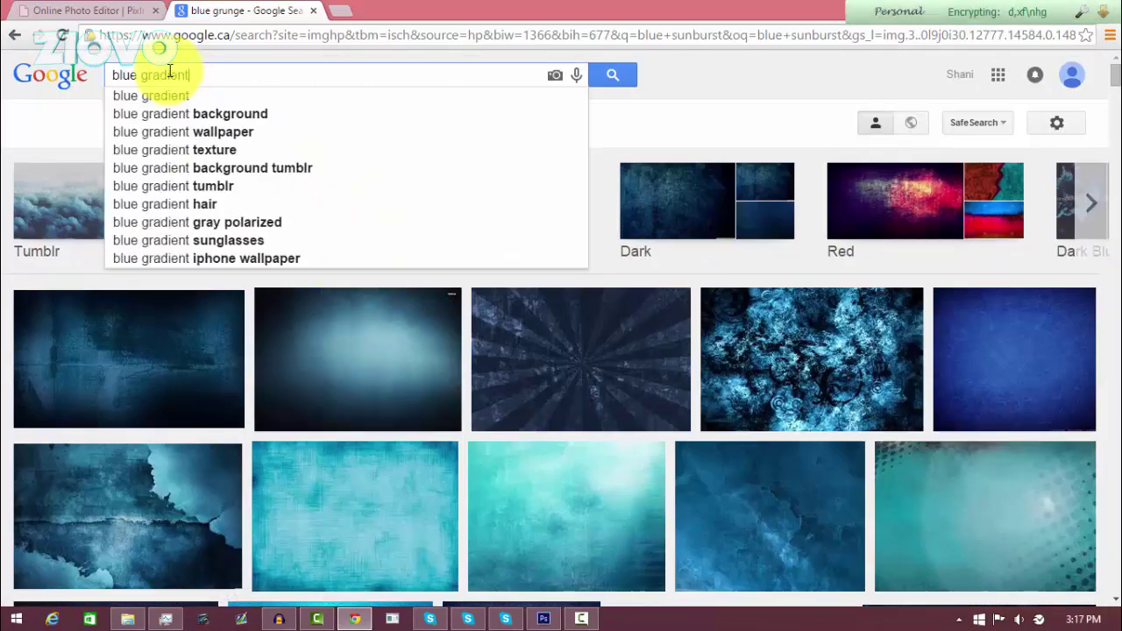
{"action": "key", "text": "Return"}
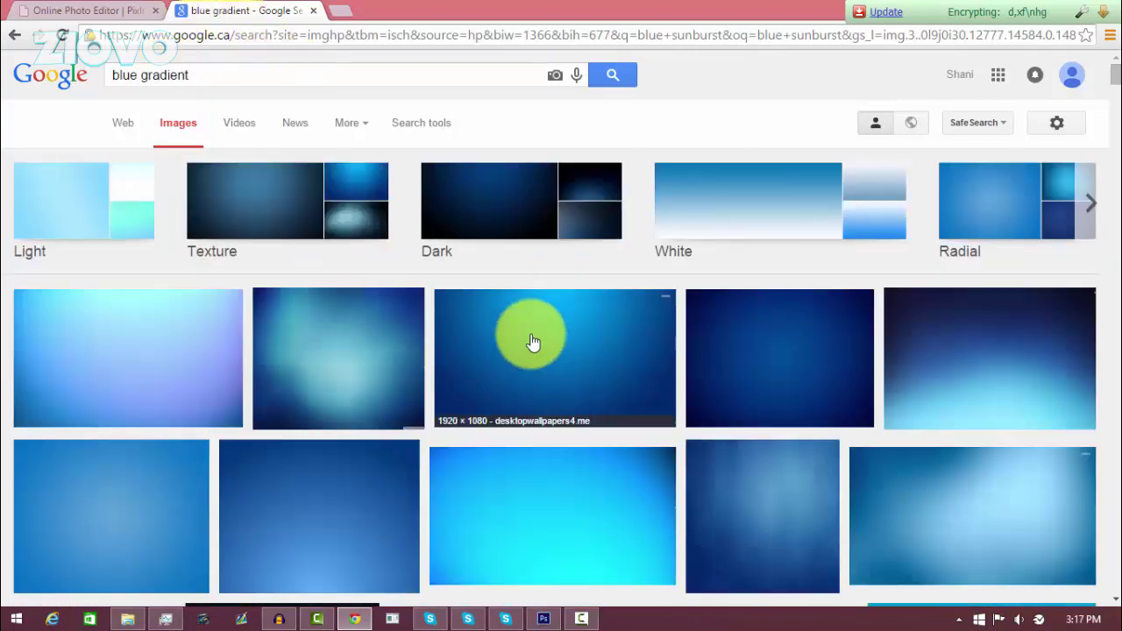
{"action": "scroll", "coordinate": [850, 354], "scroll_direction": "down", "scroll_amount": 2}
{"action": "scroll", "coordinate": [851, 347], "scroll_direction": "down", "scroll_amount": 2}
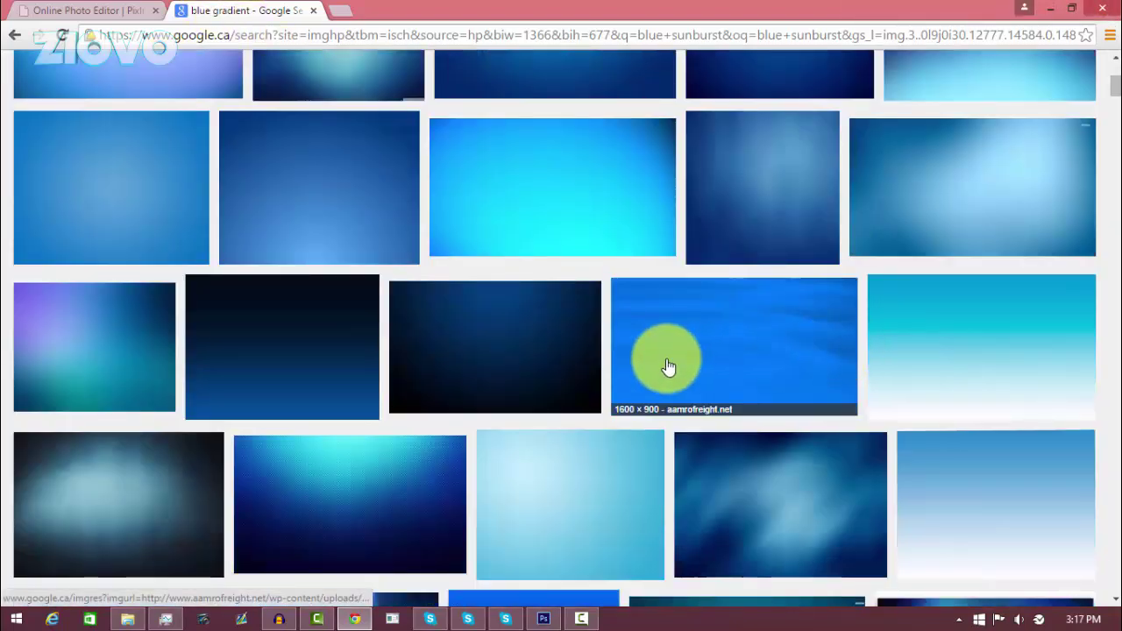
- Save the full-size dark blue gradient to Downloads as bluegradient and close the tab
{"action": "left_click", "coordinate": [554, 342]}
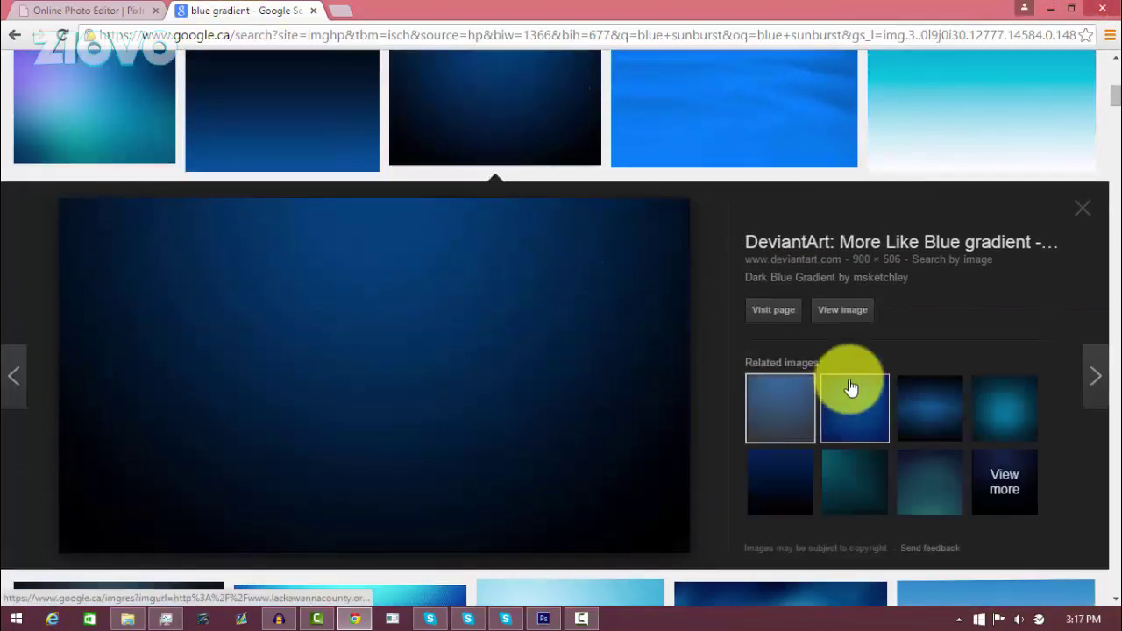
{"action": "left_click", "coordinate": [848, 312]}
{"action": "right_click", "coordinate": [398, 226]}
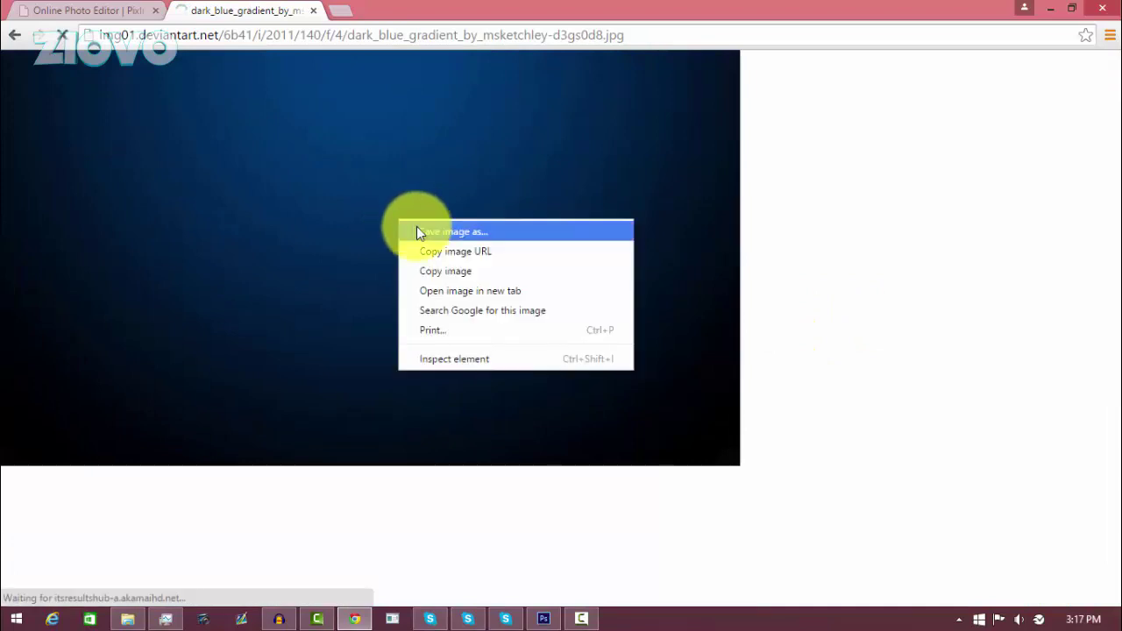
{"action": "left_click", "coordinate": [419, 230]}
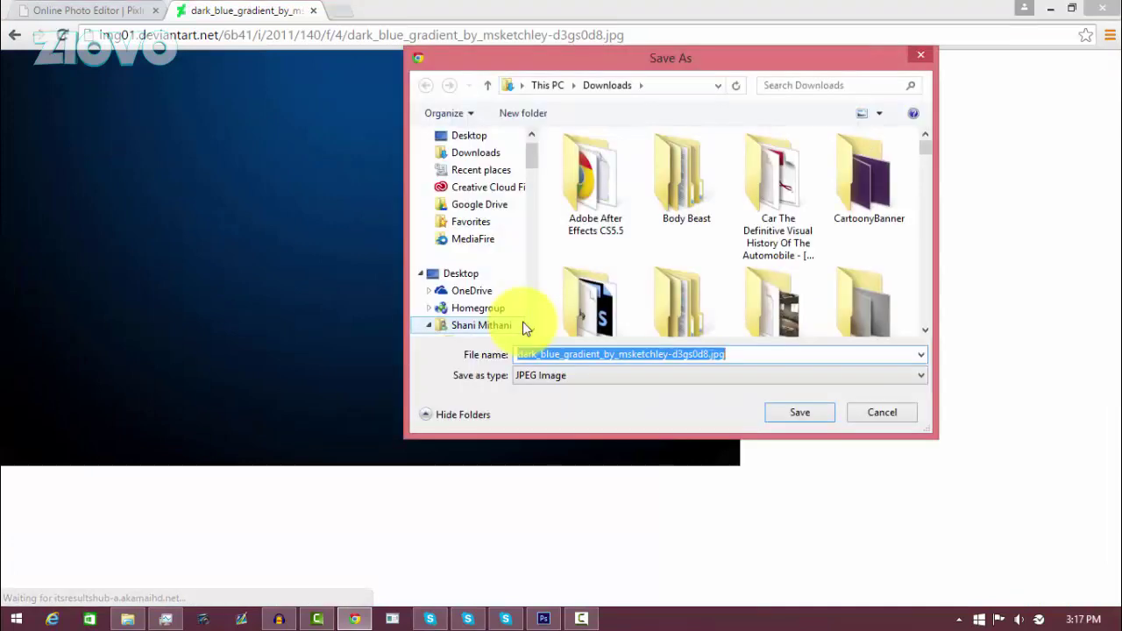
{"action": "type", "text": "bluegradient"}
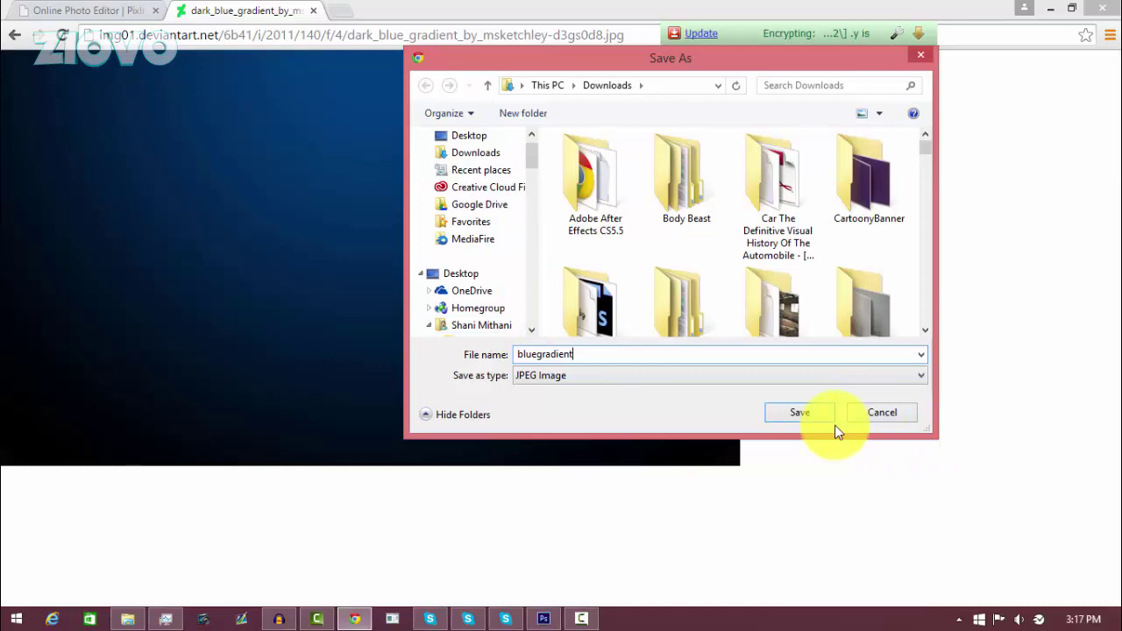
{"action": "left_click", "coordinate": [827, 417]}
{"action": "left_click", "coordinate": [315, 11]}
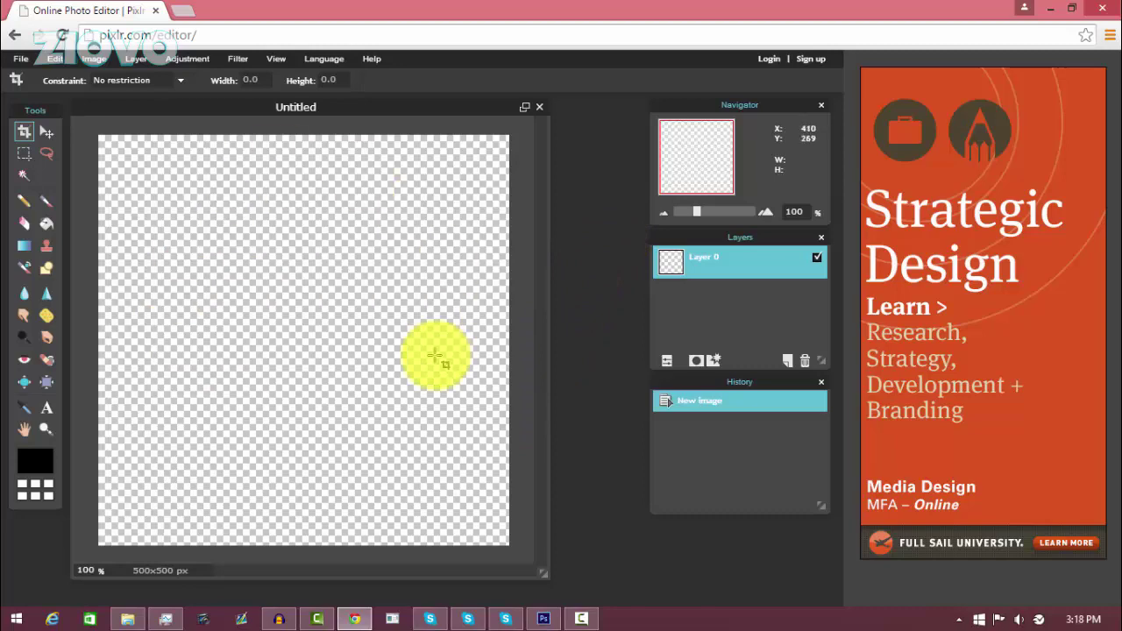
- Open bluegradient.jpg in Pixlr Editor and reposition its window
{"action": "left_click", "coordinate": [23, 60]}
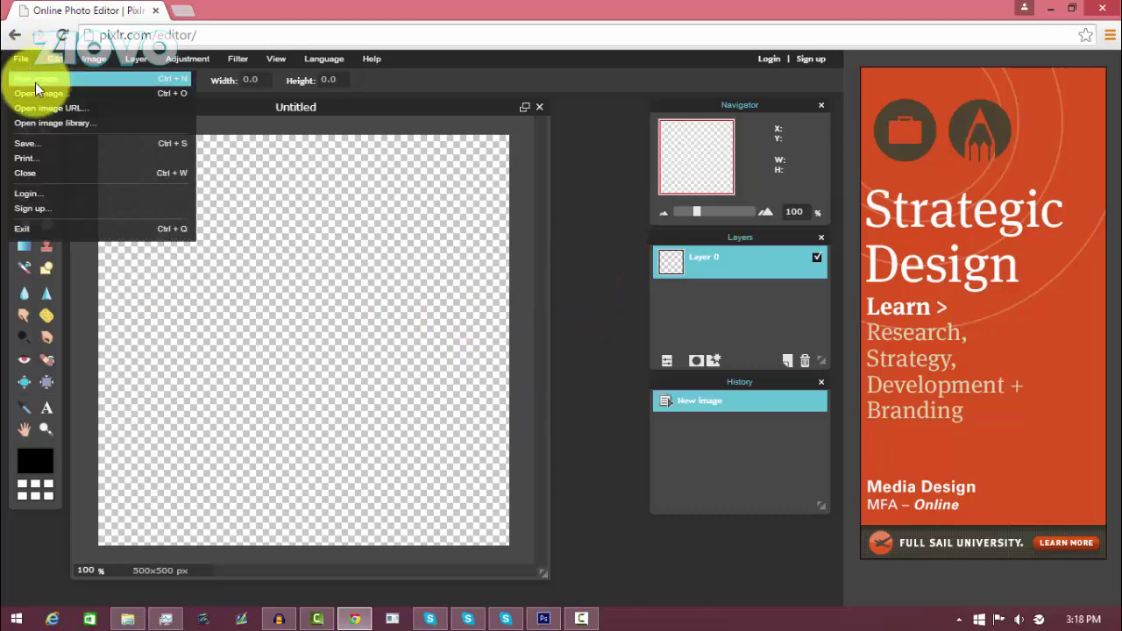
{"action": "left_click", "coordinate": [37, 92]}
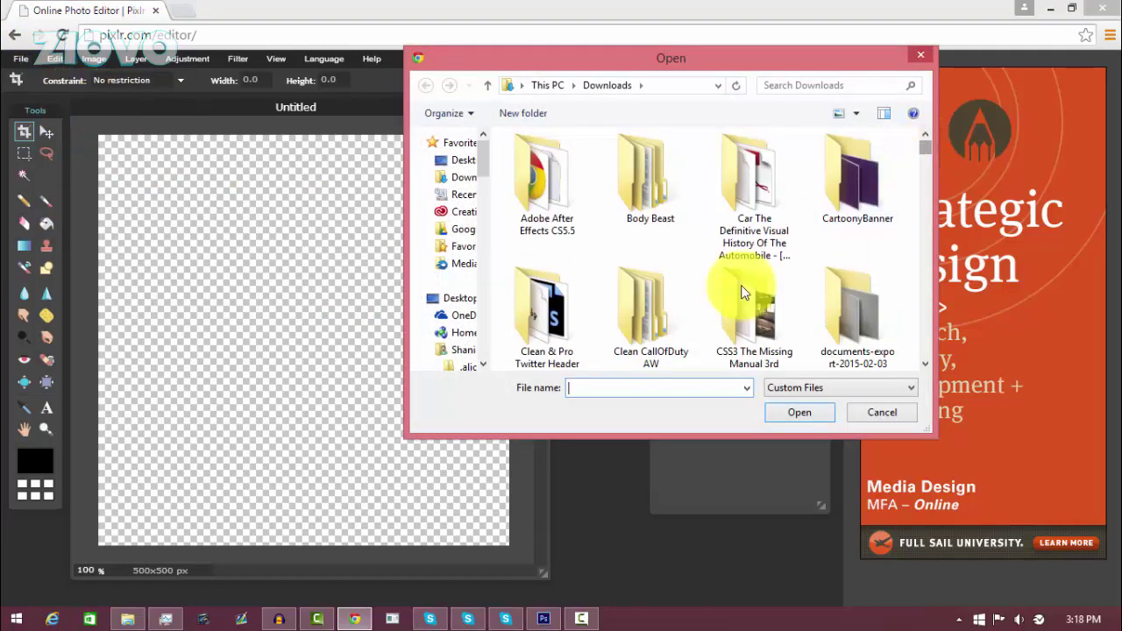
{"action": "type", "text": "darkd"}
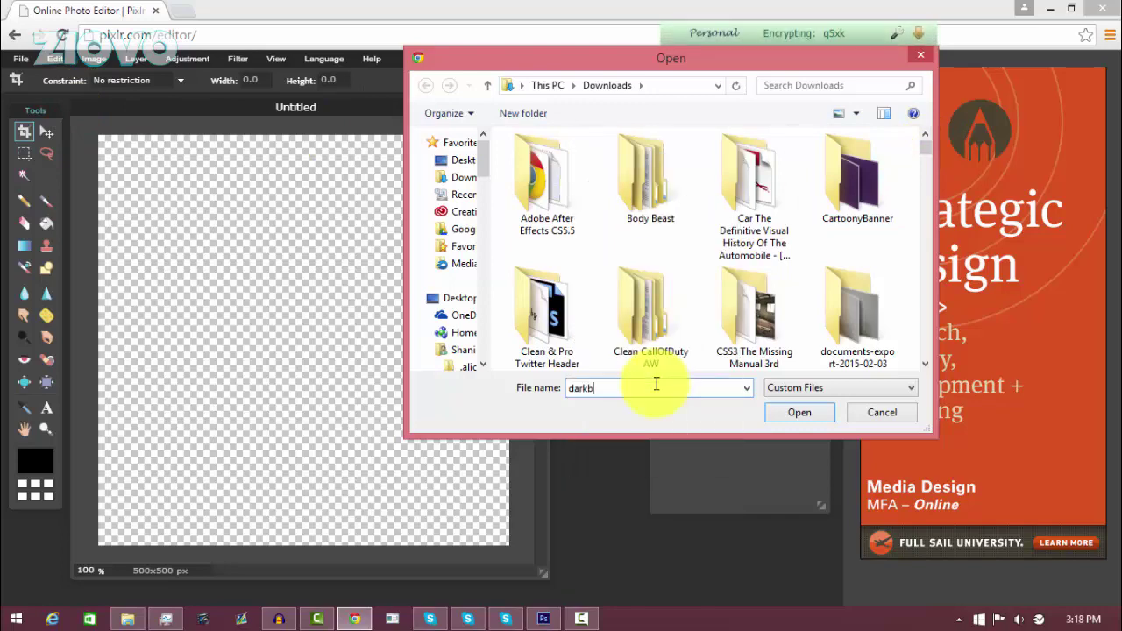
{"action": "key", "text": "BackSpace"}
{"action": "key", "text": "BackSpace"}
{"action": "key", "text": "BackSpace"}
{"action": "key", "text": "BackSpace"}
{"action": "key", "text": "BackSpace"}
{"action": "type", "text": "blue"}
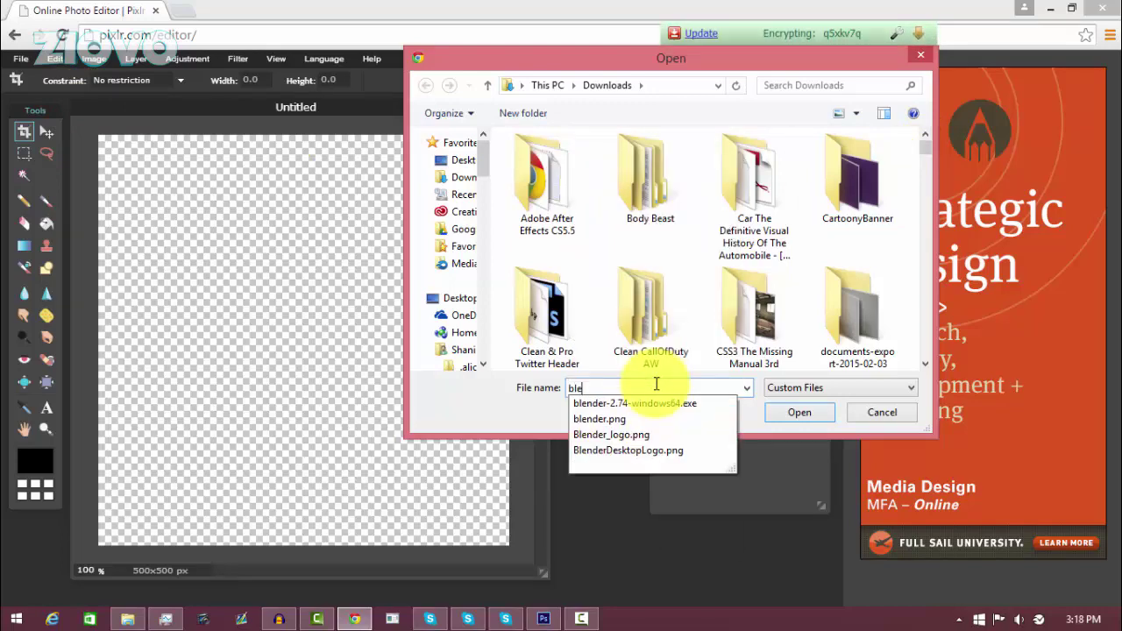
{"action": "key", "text": "Up"}
{"action": "key", "text": "Up"}
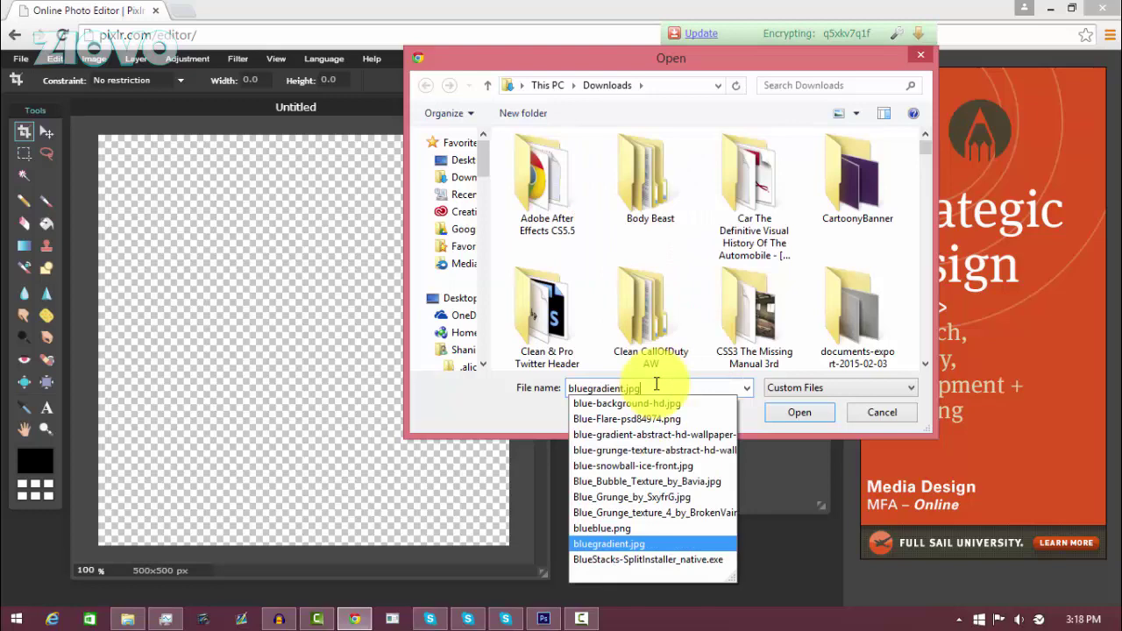
{"action": "left_click", "coordinate": [810, 410]}
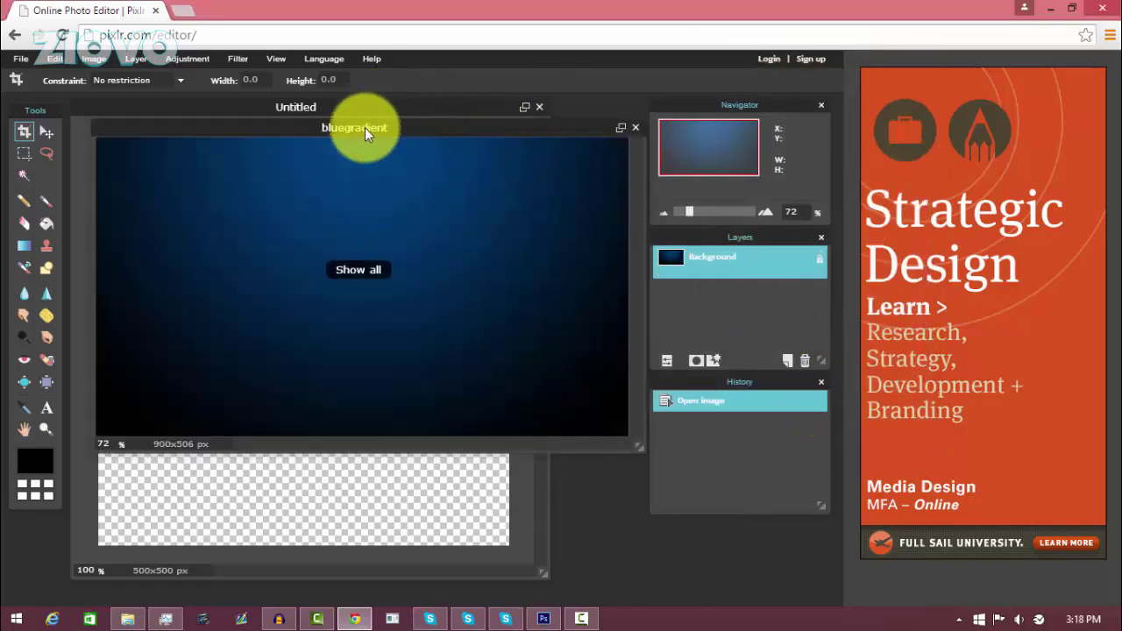
{"action": "mouse_move", "coordinate": [371, 126]}
{"action": "left_mouse_down"}
{"action": "mouse_move", "coordinate": [566, 175]}
{"action": "mouse_move", "coordinate": [434, 176]}
{"action": "mouse_move", "coordinate": [364, 138]}
{"action": "left_mouse_up"}
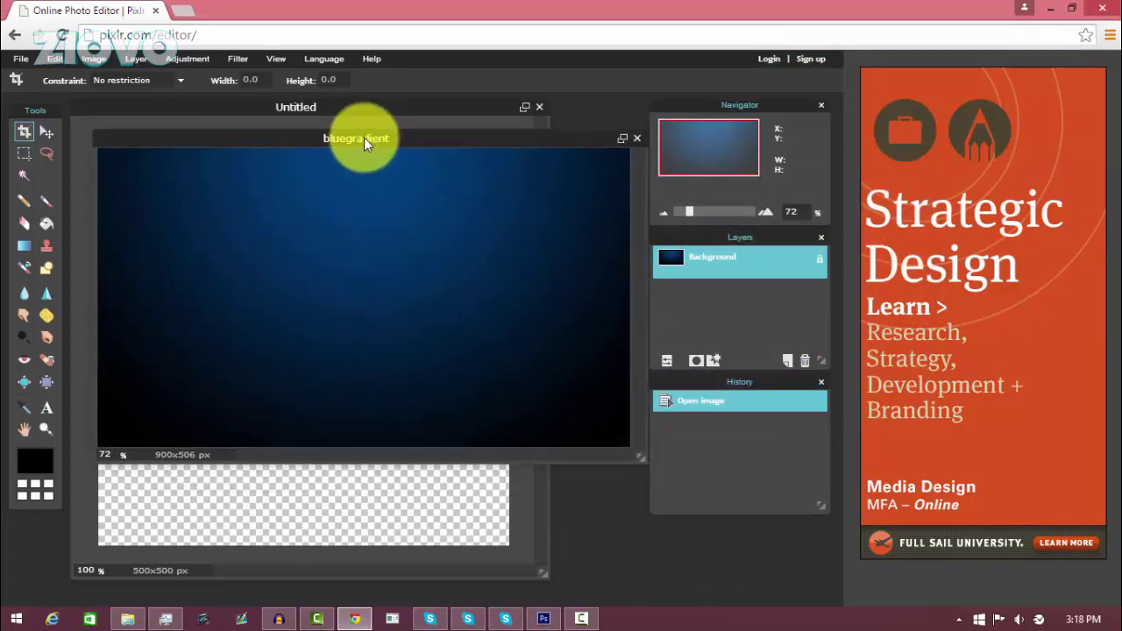
- Copy the whole gradient into the Untitled canvas, then close bluegradient without saving
{"action": "key", "text": "ctrl+a"}
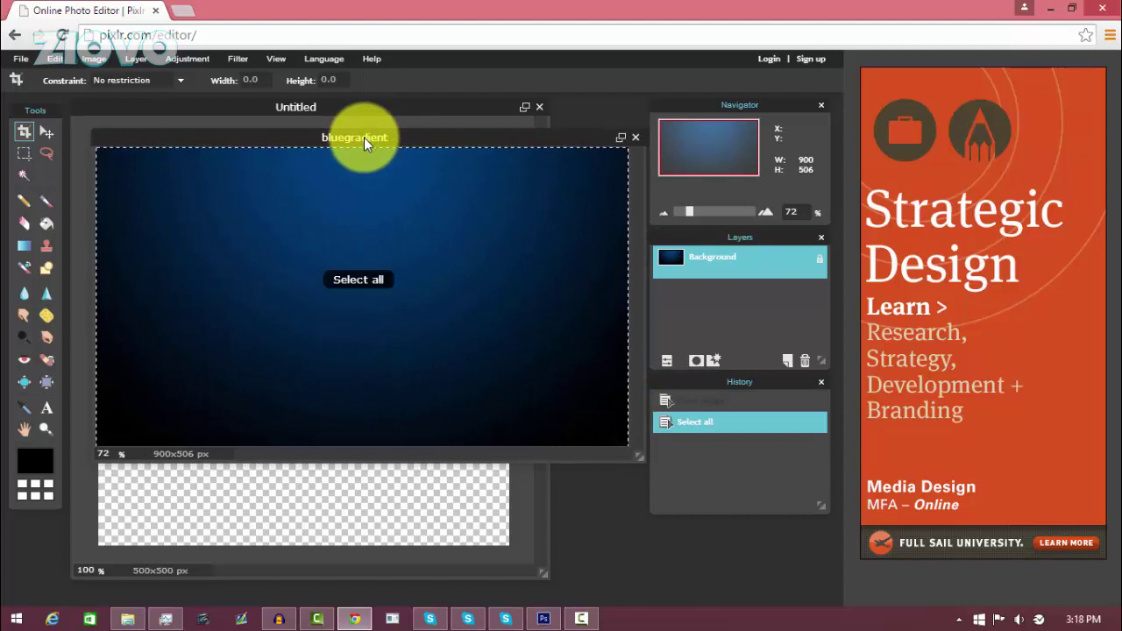
{"action": "key", "text": "ctrl+c"}
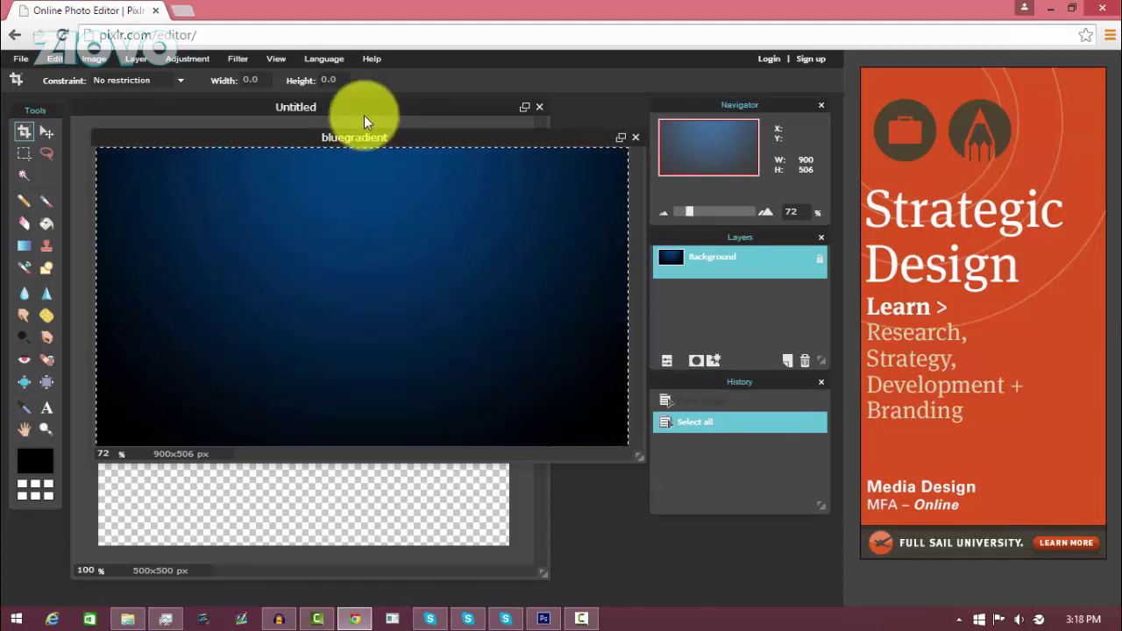
{"action": "left_click", "coordinate": [361, 107]}
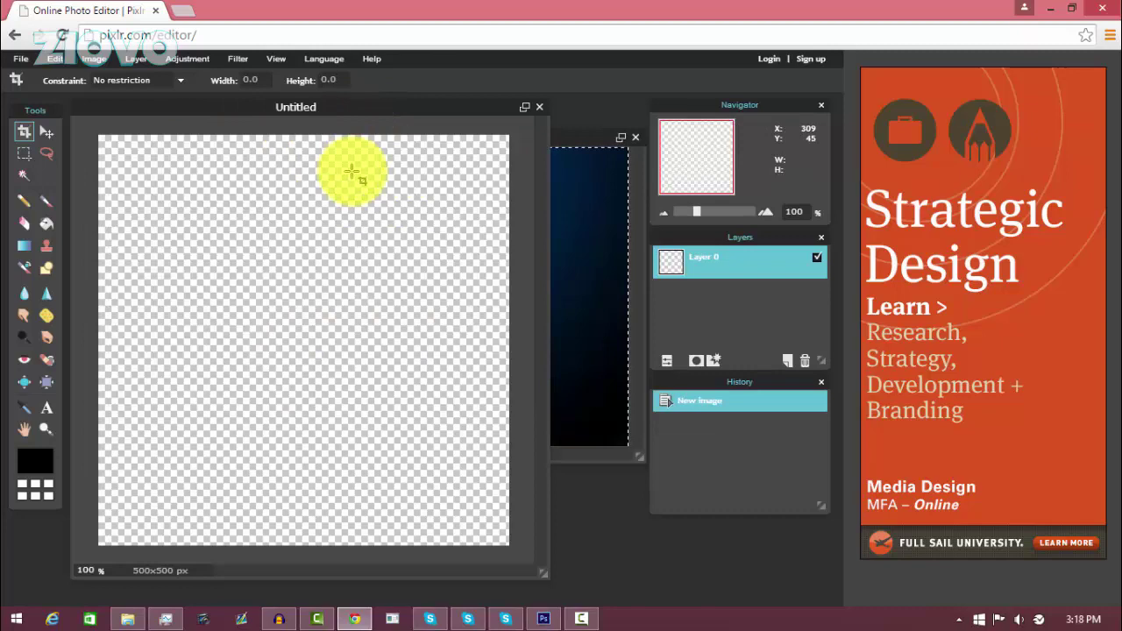
{"action": "key", "text": "ctrl+v"}
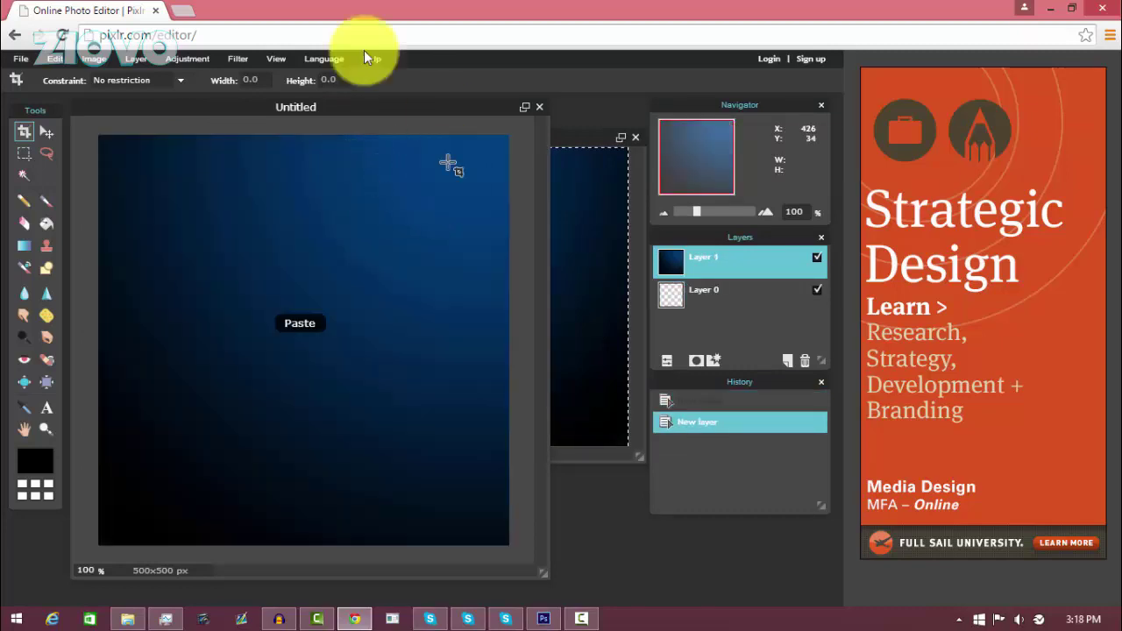
{"action": "left_click", "coordinate": [630, 138]}
{"action": "left_click", "coordinate": [635, 137]}
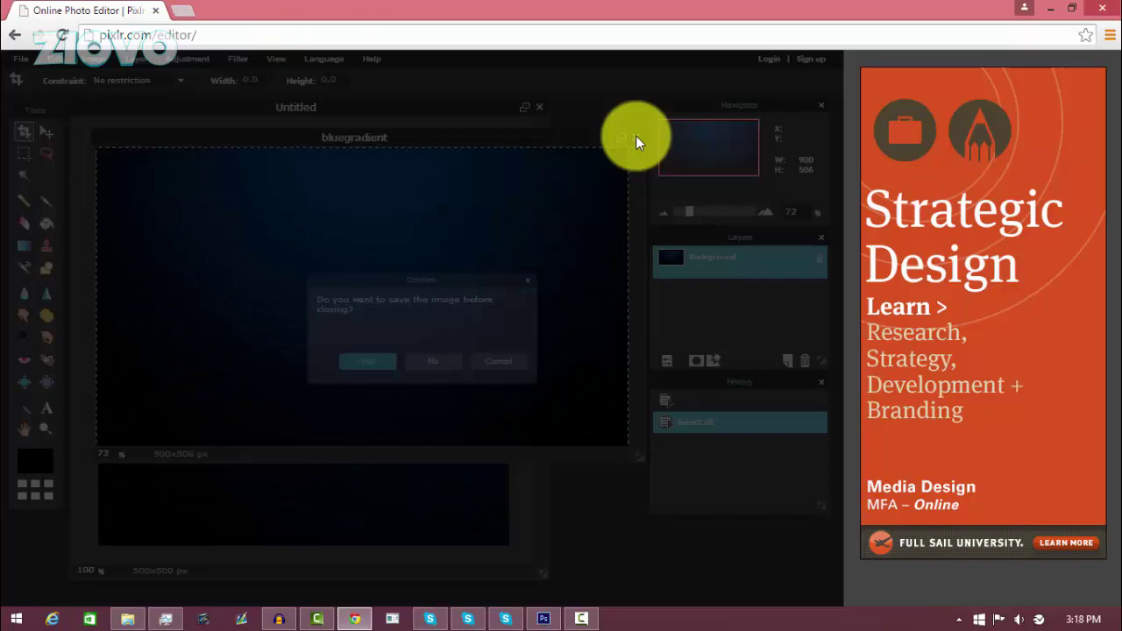
{"action": "left_click", "coordinate": [433, 361]}
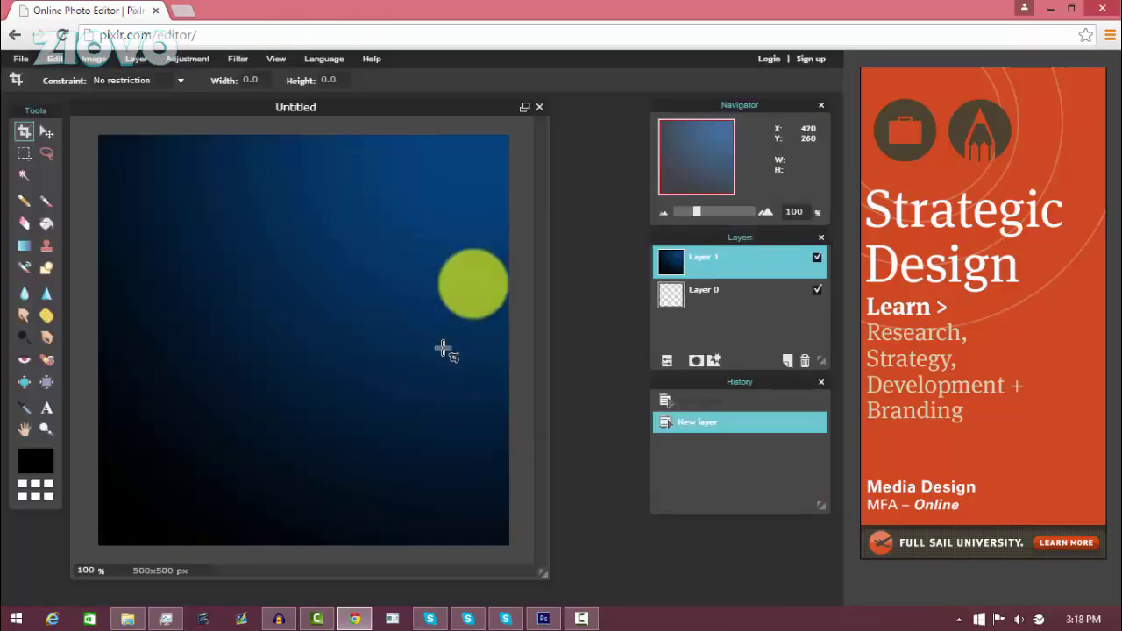
- Move the gradient layer, then free-transform it smaller from a corner and shift it left and down
{"action": "left_click", "coordinate": [47, 130]}
{"action": "left_click_drag", "start_coordinate": [402, 211], "coordinate": [369, 214]}
{"action": "left_click", "coordinate": [55, 59]}
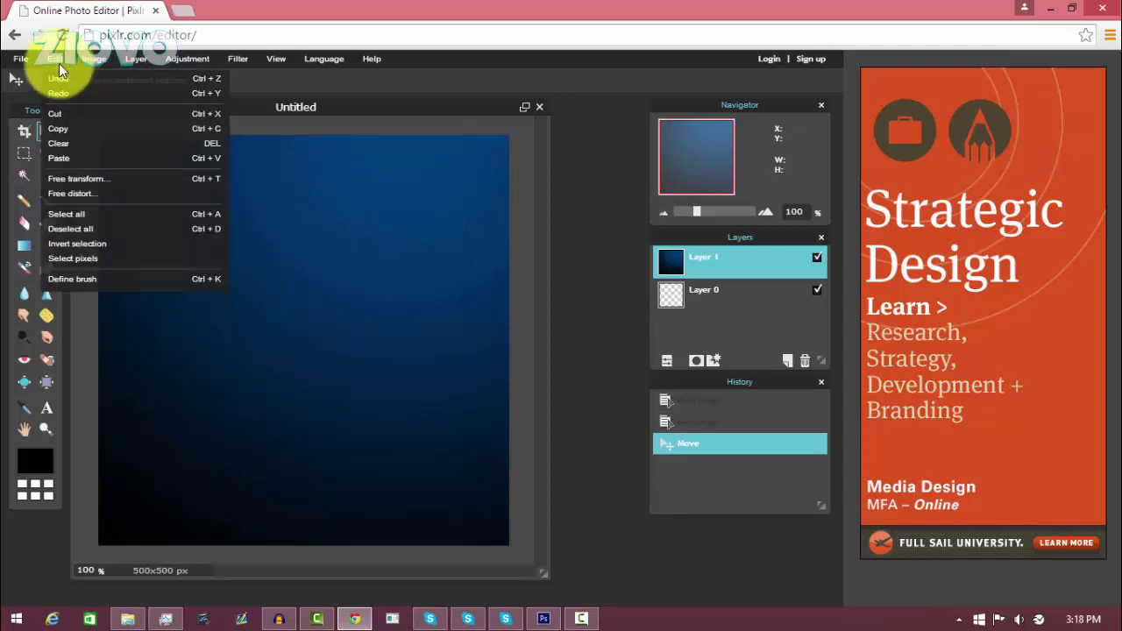
{"action": "left_click", "coordinate": [121, 178]}
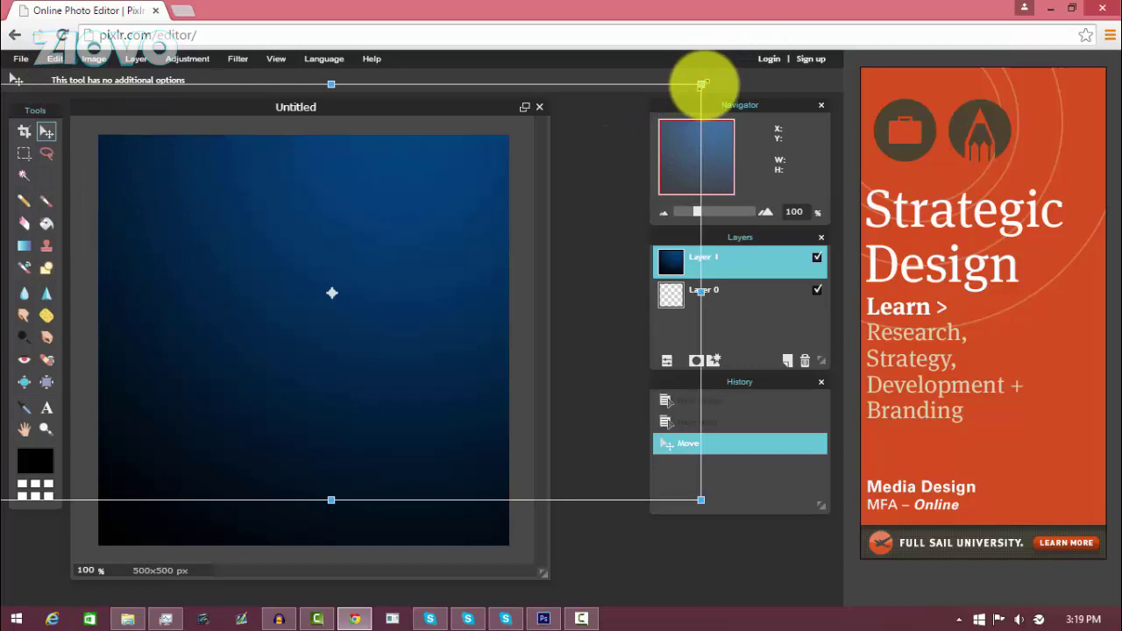
{"action": "left_click_drag", "start_coordinate": [701, 84], "coordinate": [742, 59]}
{"action": "left_click_drag", "start_coordinate": [429, 239], "coordinate": [374, 256]}
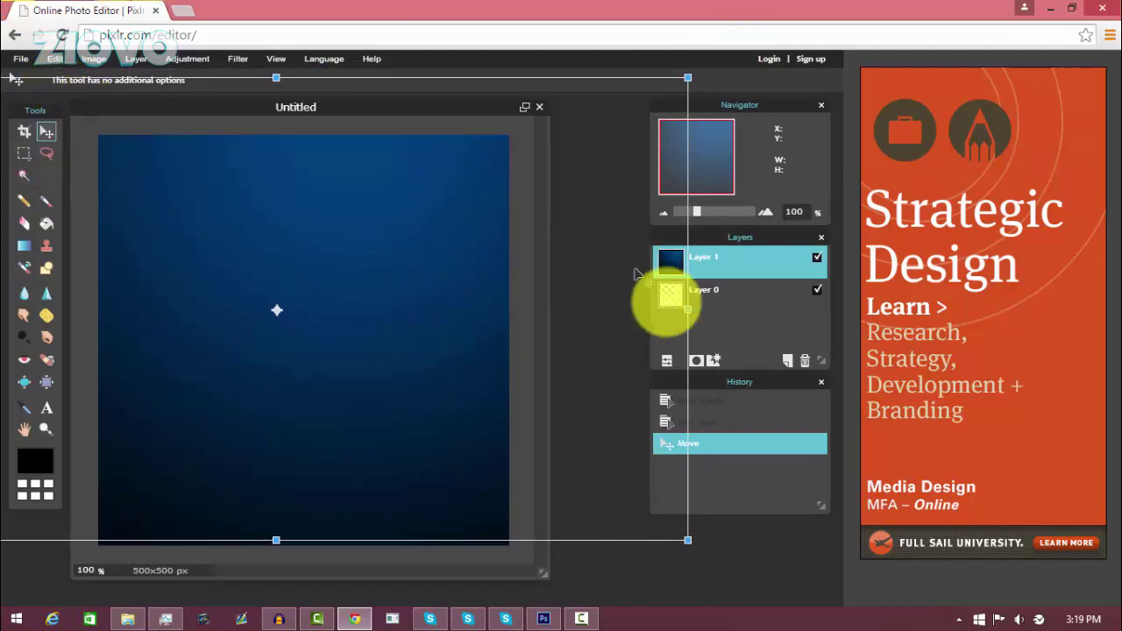
{"action": "left_click", "coordinate": [790, 360]}
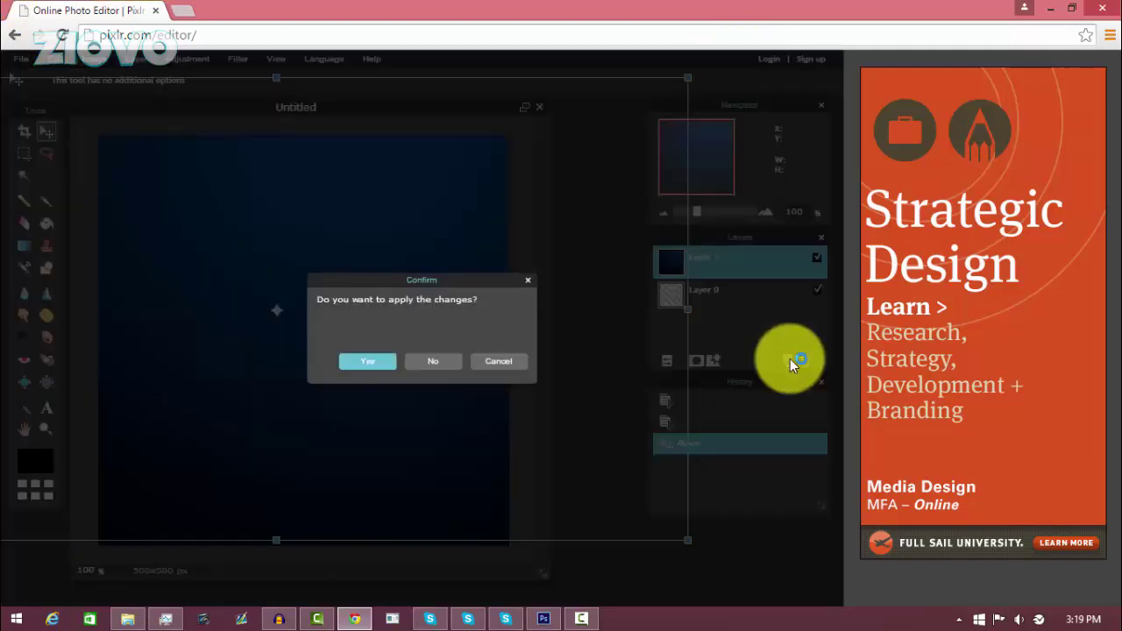
{"action": "left_click", "coordinate": [373, 361]}
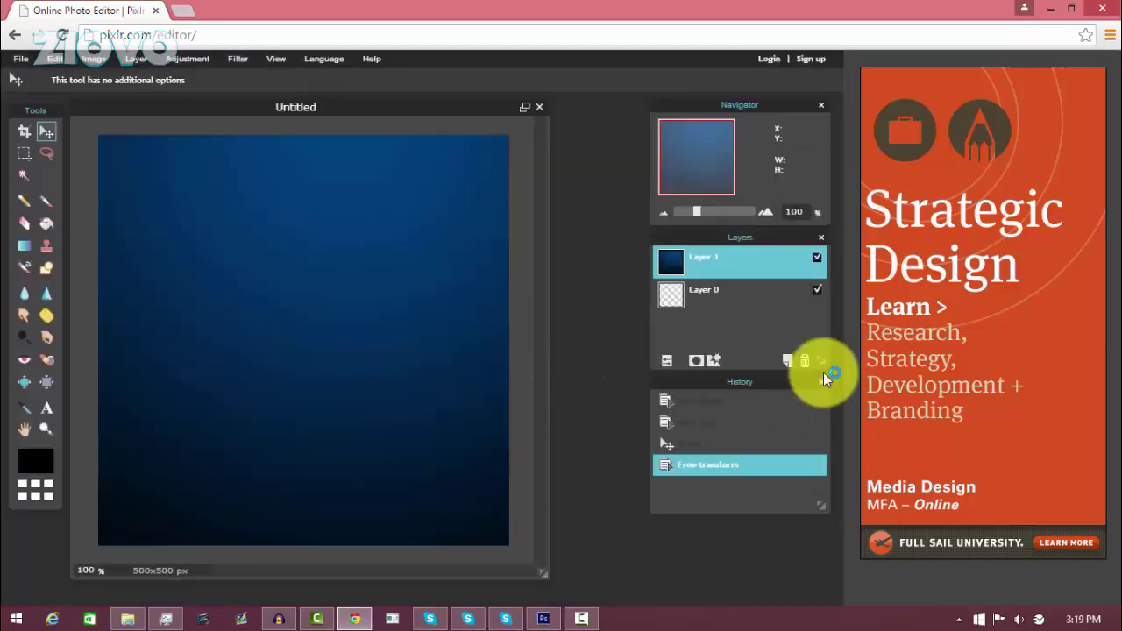
- Add a new layer and type 'BIG JOE' as text on two lines
{"action": "left_click", "coordinate": [792, 361]}
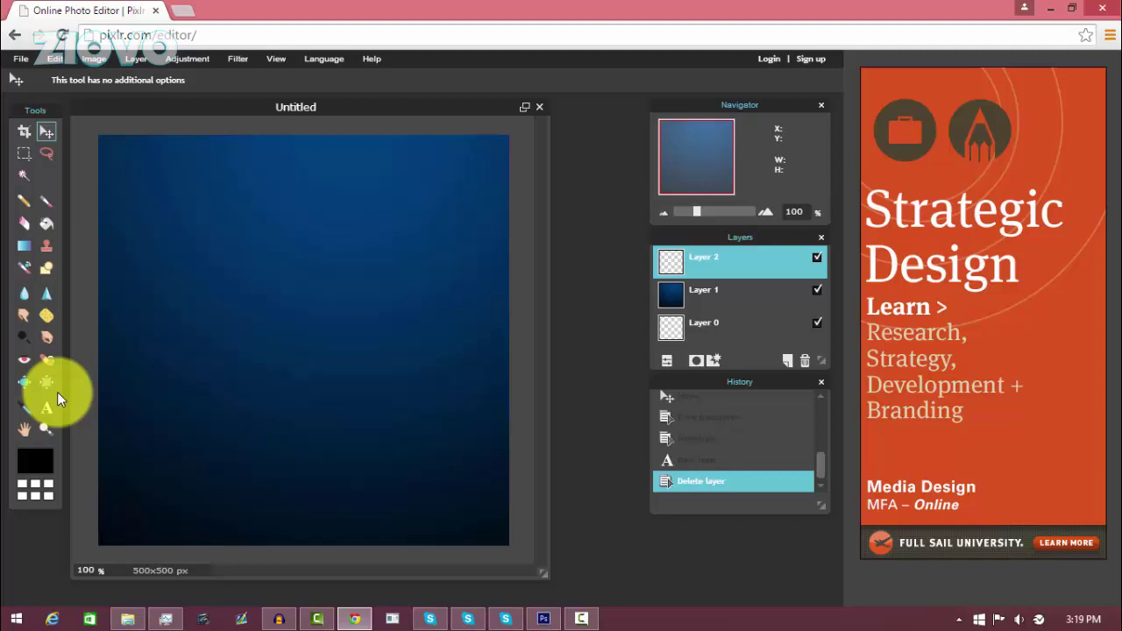
{"action": "left_click", "coordinate": [47, 407]}
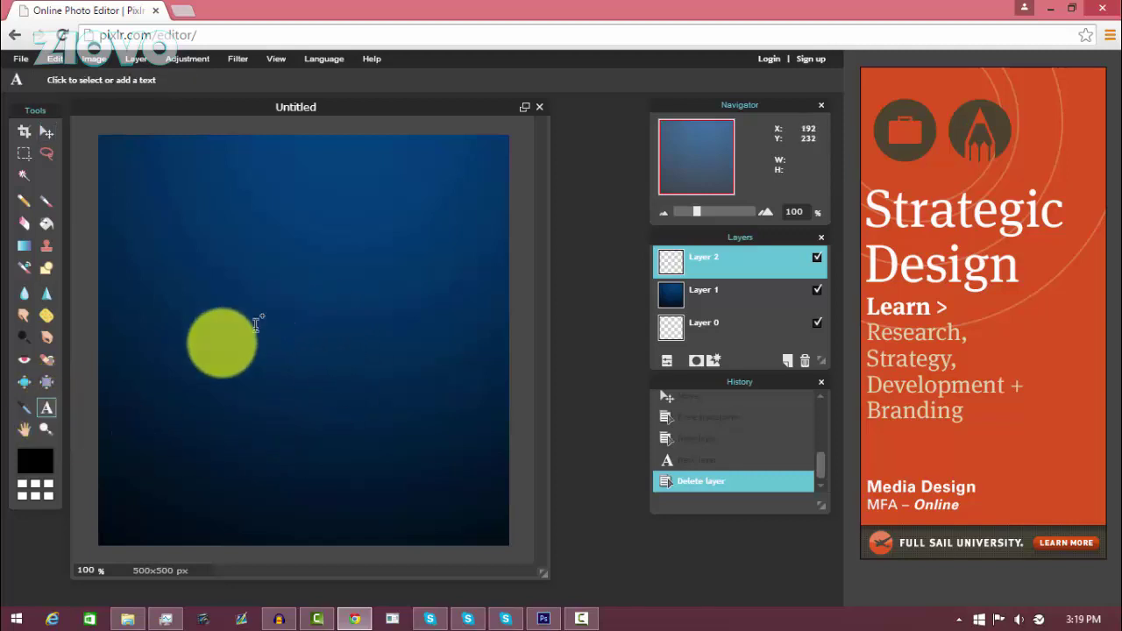
{"action": "left_click", "coordinate": [218, 349]}
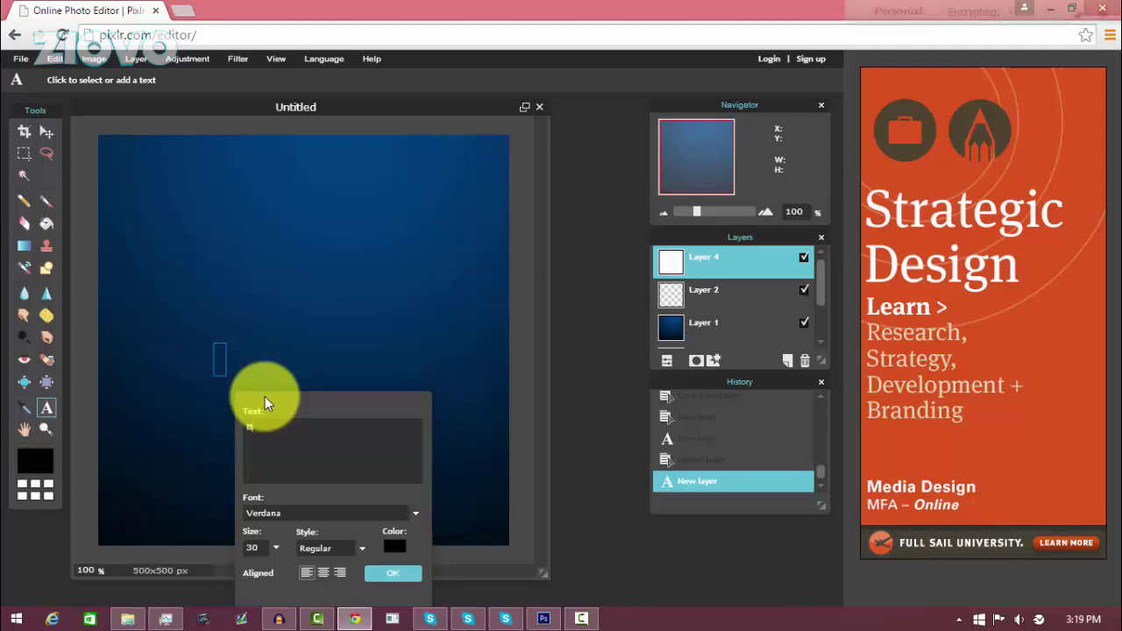
{"action": "type", "text": "BIGJOE"}
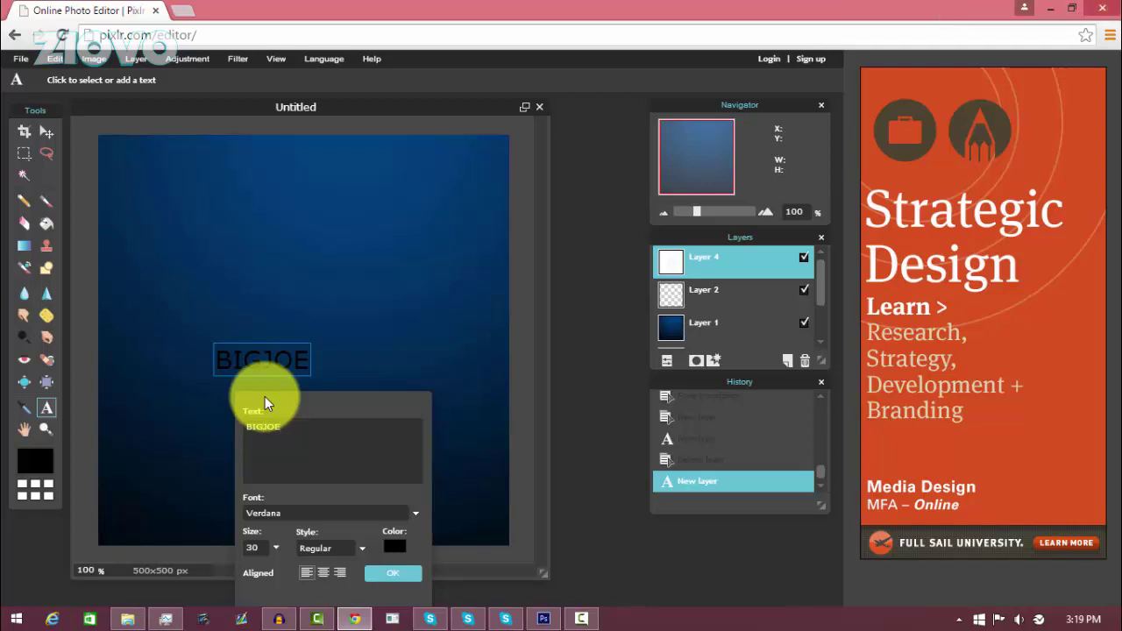
{"action": "key", "text": "Return"}
{"action": "left_click_drag", "start_coordinate": [337, 396], "coordinate": [574, 154]}
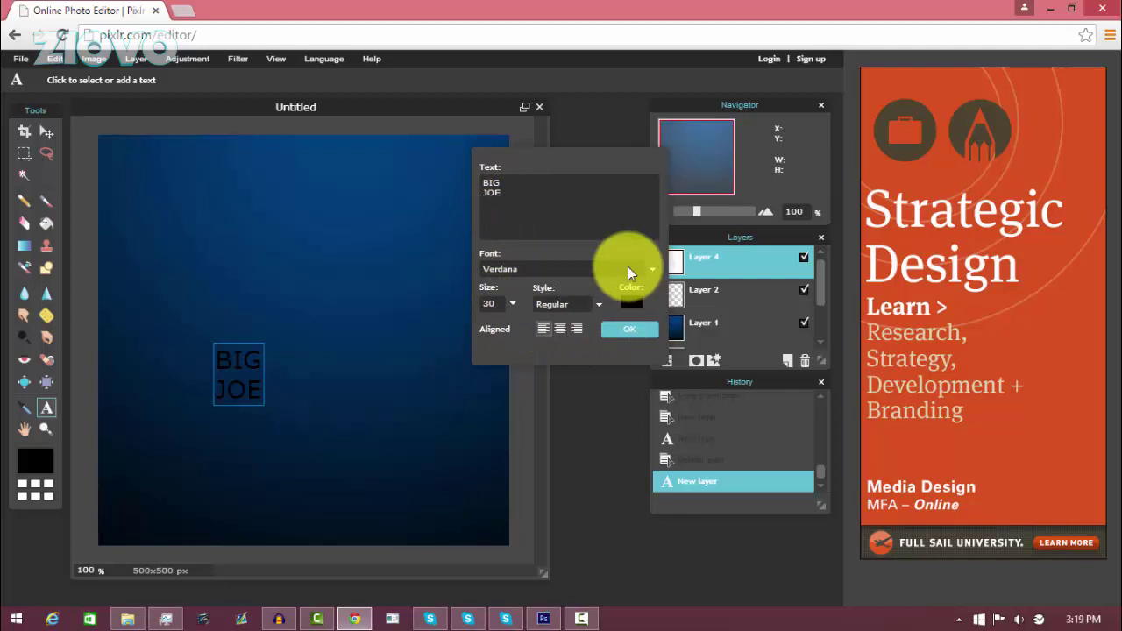
- Set the text to size 130, white, Bold, BatmanForeverAlternate font and centred alignment
{"action": "left_click", "coordinate": [511, 302]}
{"action": "left_click_drag", "start_coordinate": [452, 326], "coordinate": [544, 336]}
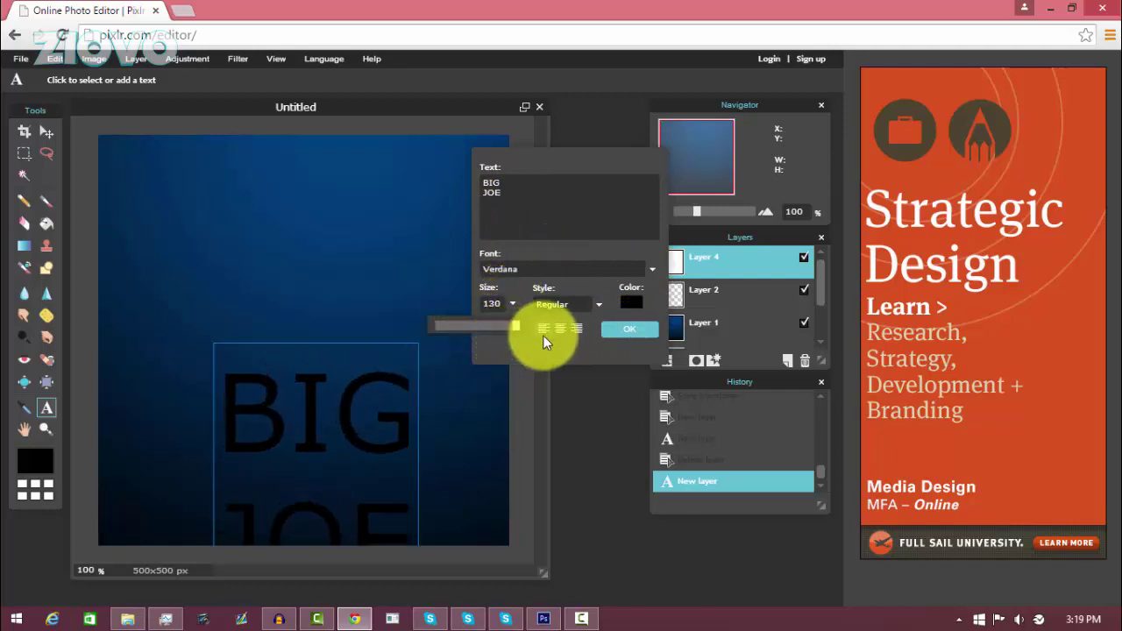
{"action": "left_click", "coordinate": [632, 303]}
{"action": "left_click_drag", "start_coordinate": [245, 433], "coordinate": [414, 437]}
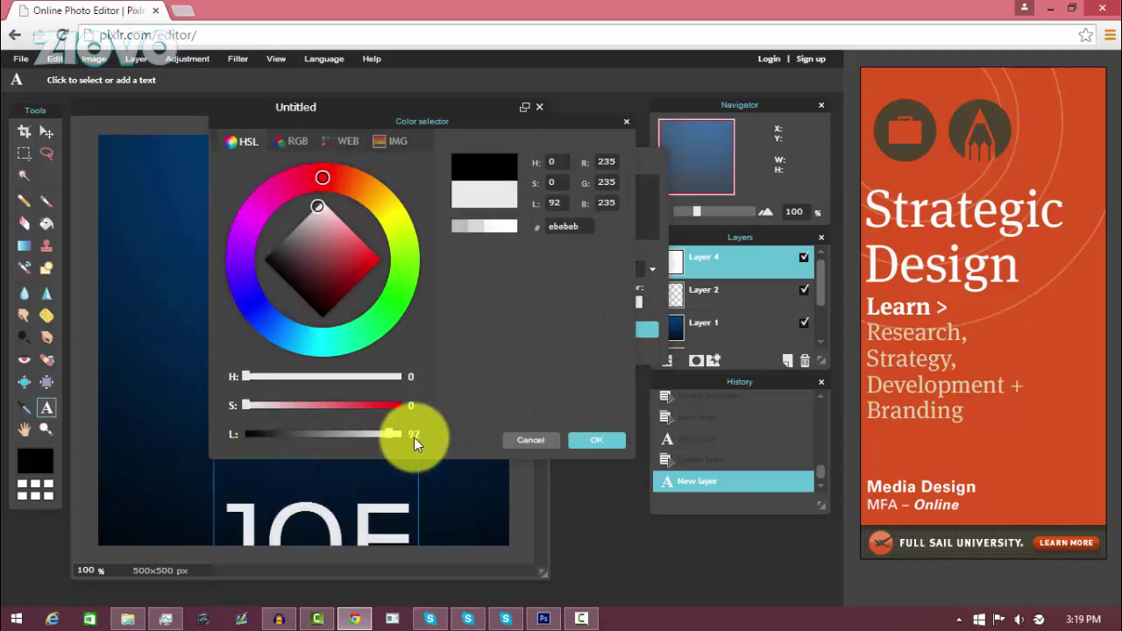
{"action": "left_click", "coordinate": [596, 440]}
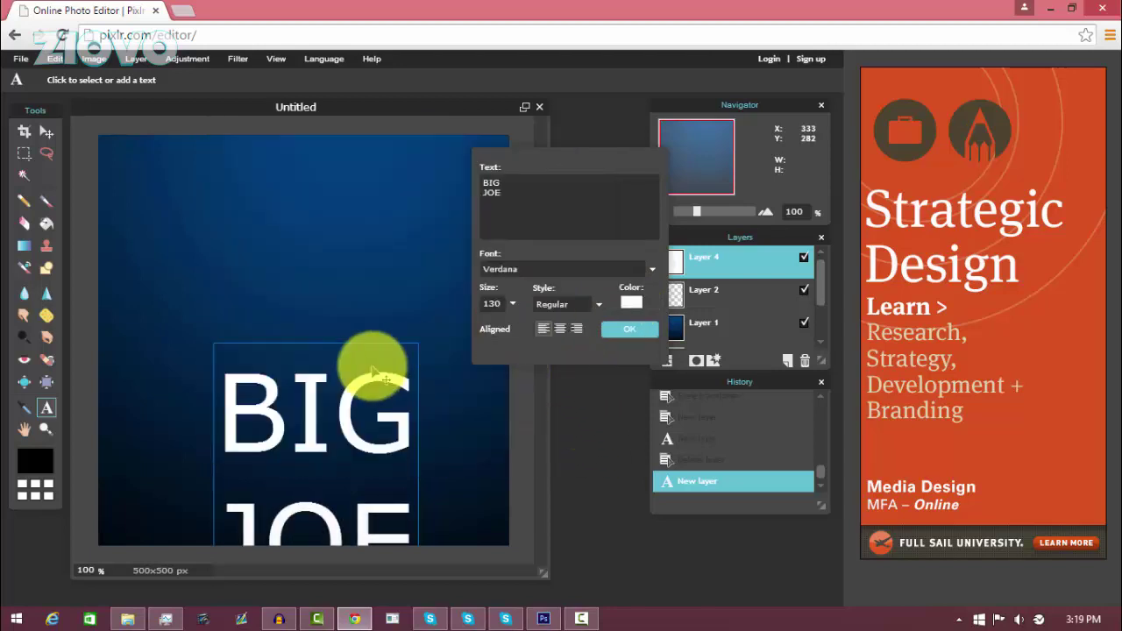
{"action": "left_click", "coordinate": [576, 303]}
{"action": "left_click", "coordinate": [561, 339]}
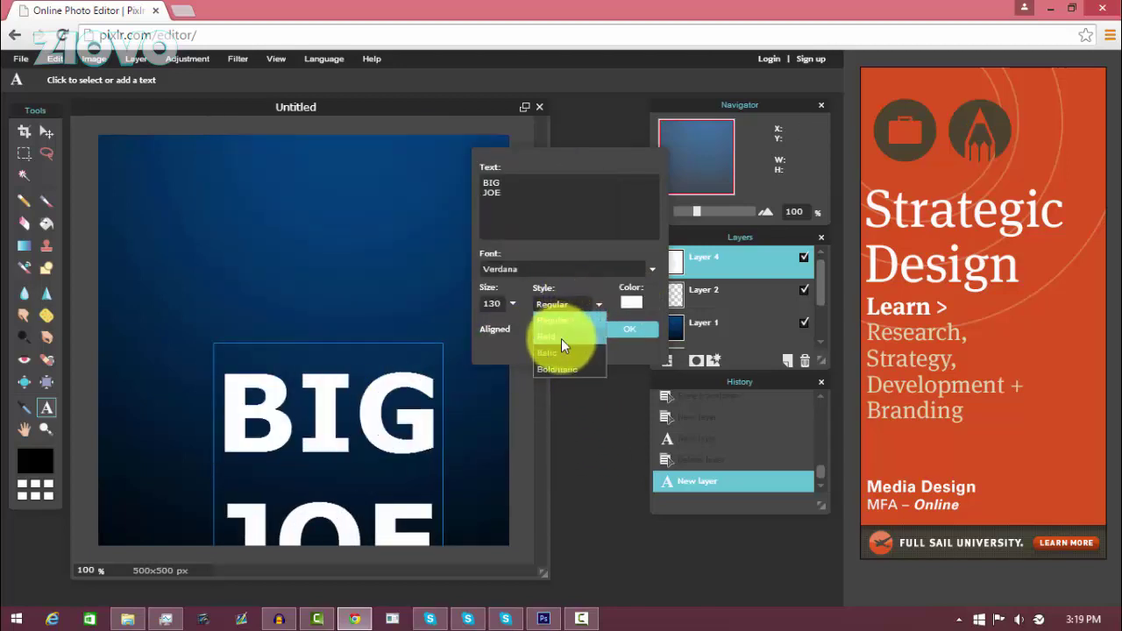
{"action": "left_click", "coordinate": [568, 272]}
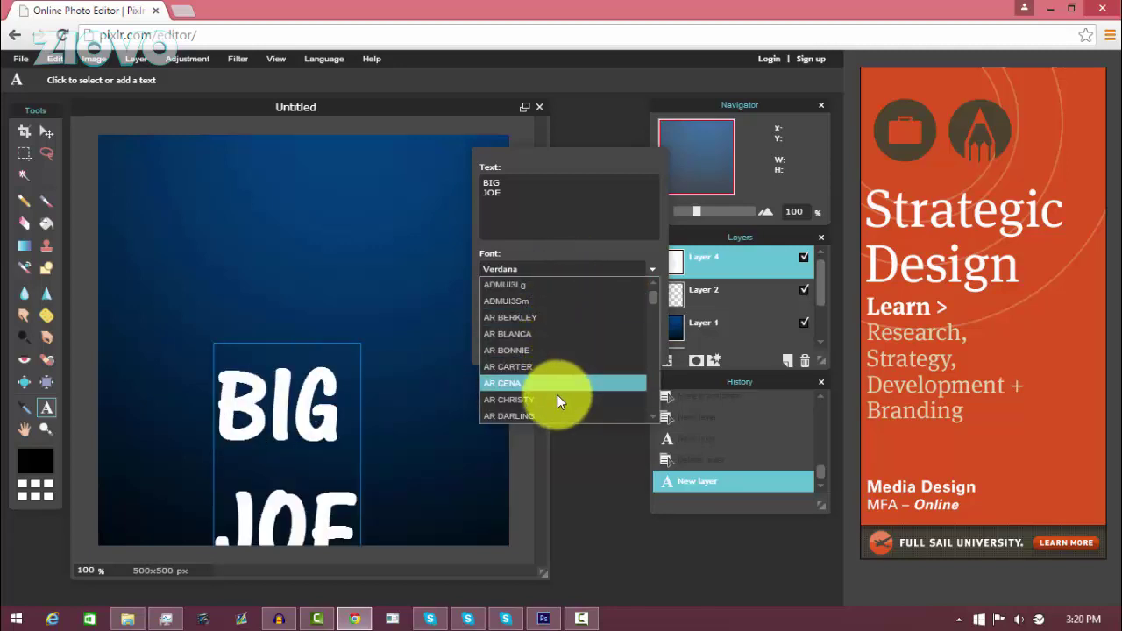
{"action": "scroll", "coordinate": [559, 412], "scroll_direction": "down", "scroll_amount": 10}
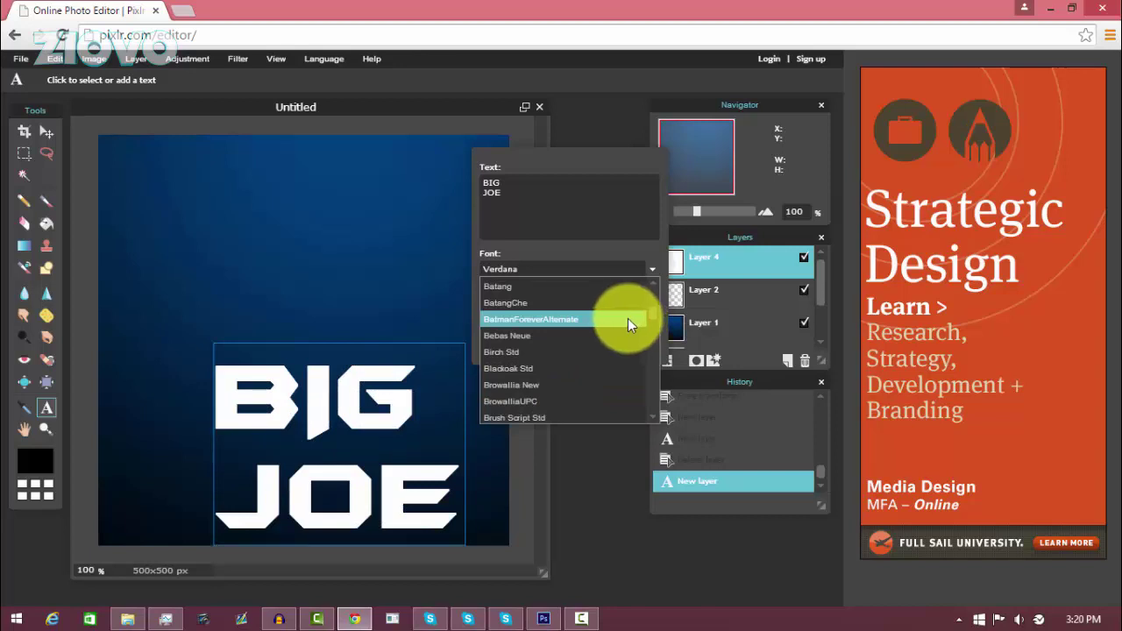
{"action": "left_click", "coordinate": [627, 319]}
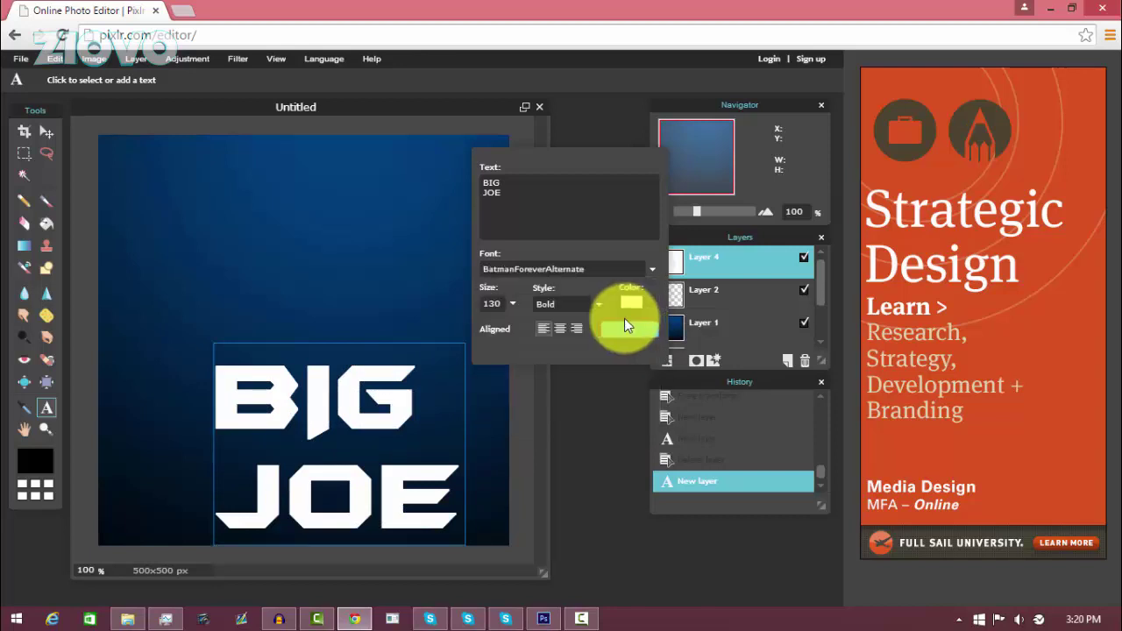
{"action": "left_click", "coordinate": [561, 332]}
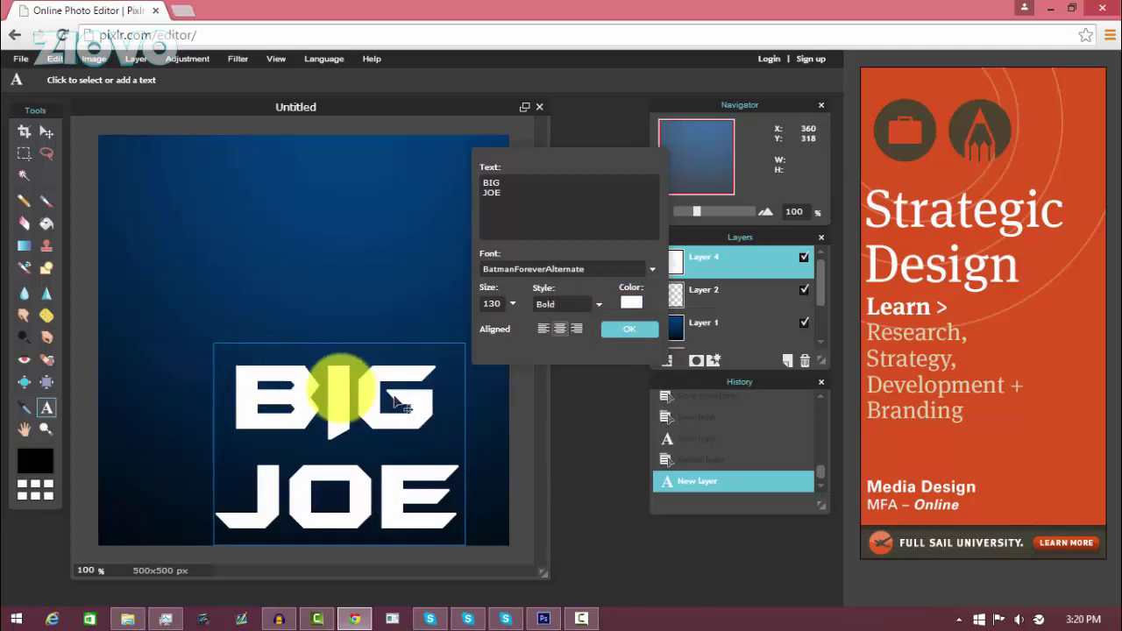
- Commit the BIG JOE text, then enable Bevel and Drop shadow in its Layer styles
{"action": "left_click", "coordinate": [630, 329]}
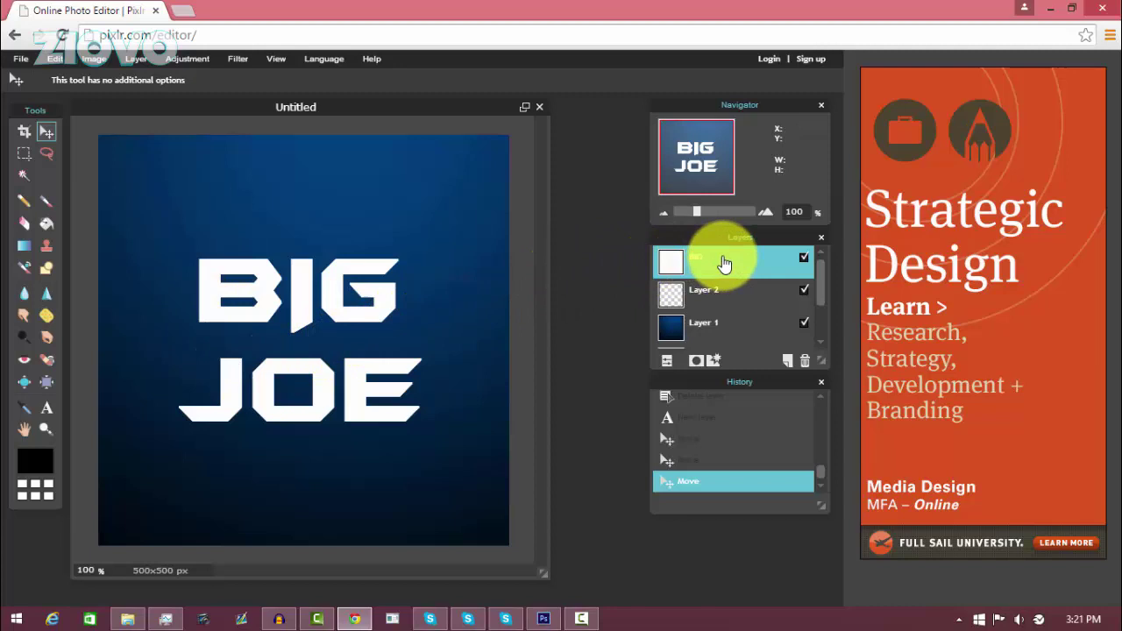
{"action": "left_click", "coordinate": [709, 365]}
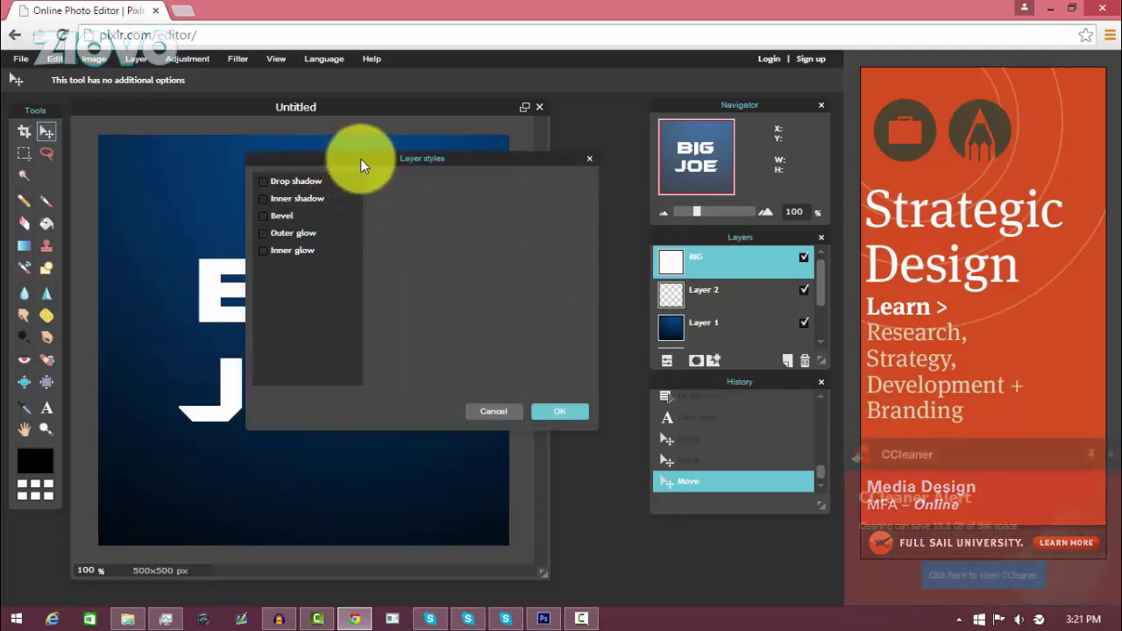
{"action": "left_click_drag", "start_coordinate": [361, 161], "coordinate": [559, 158]}
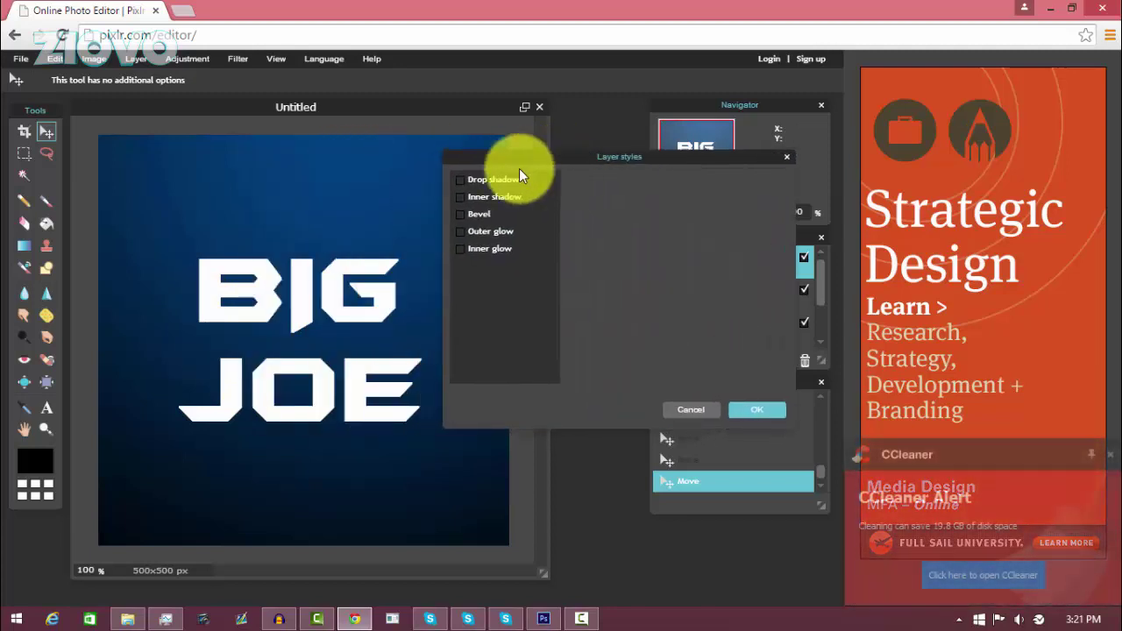
{"action": "left_click", "coordinate": [463, 214]}
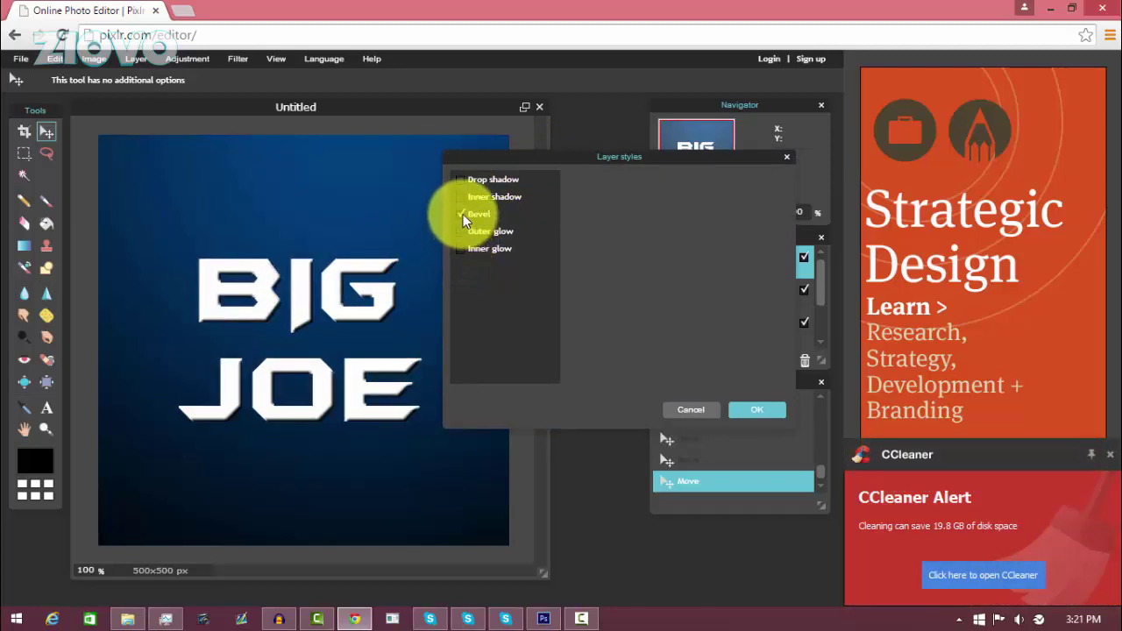
{"action": "left_click", "coordinate": [463, 214]}
{"action": "left_click", "coordinate": [463, 214]}
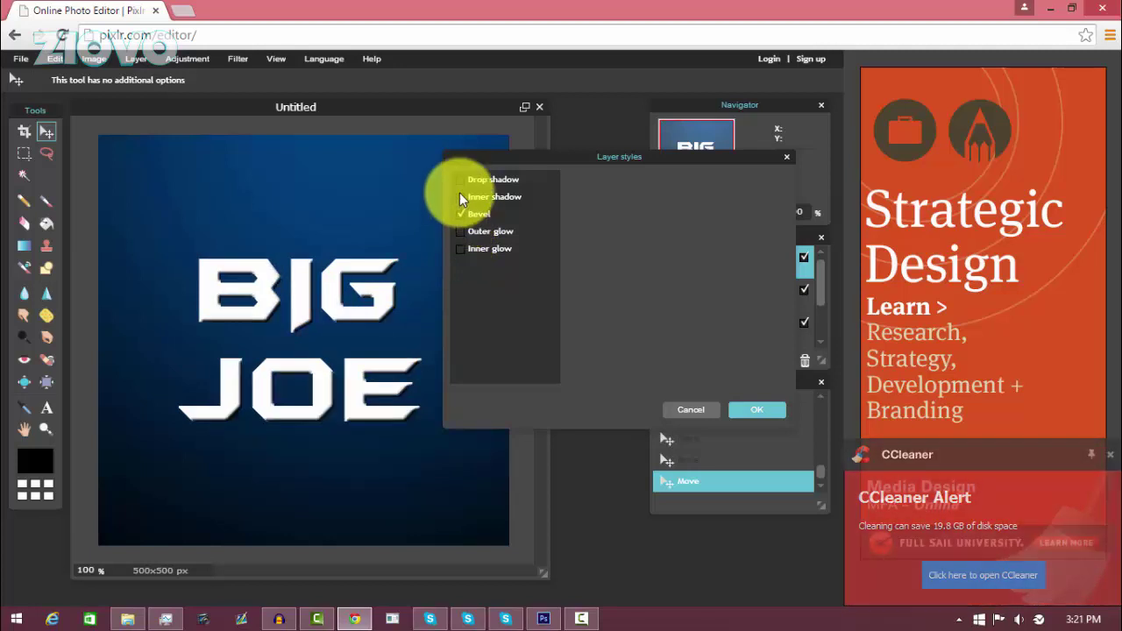
{"action": "left_click", "coordinate": [462, 179]}
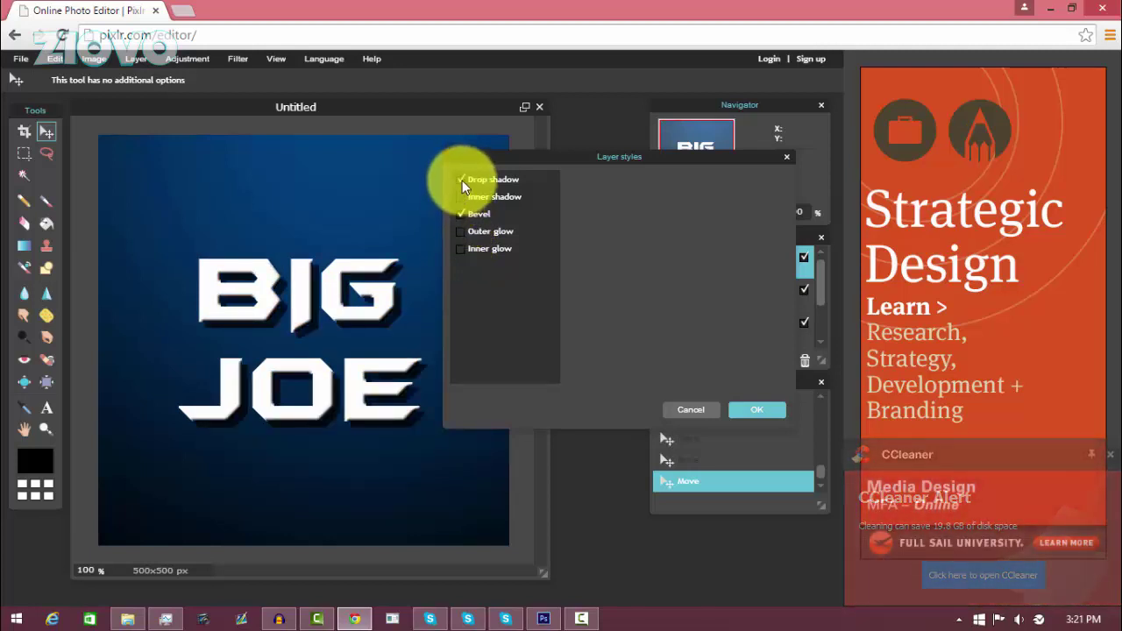
{"action": "left_click", "coordinate": [760, 410]}
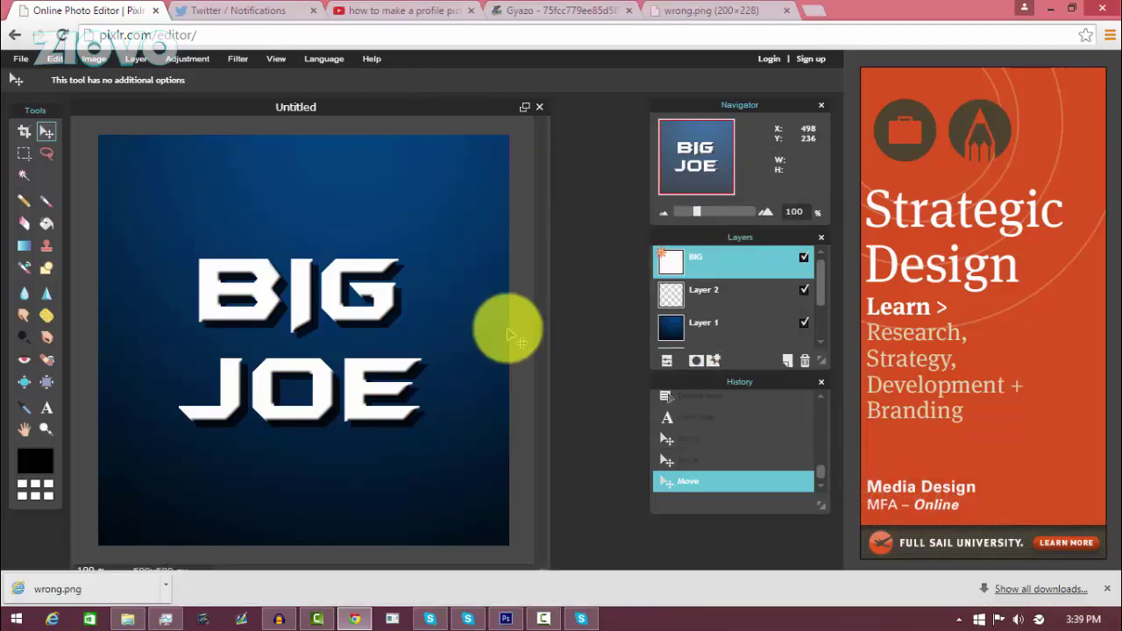
- Save the image as bigjoe.jpg in Downloads with JPEG quality 100
{"action": "left_click", "coordinate": [20, 59]}
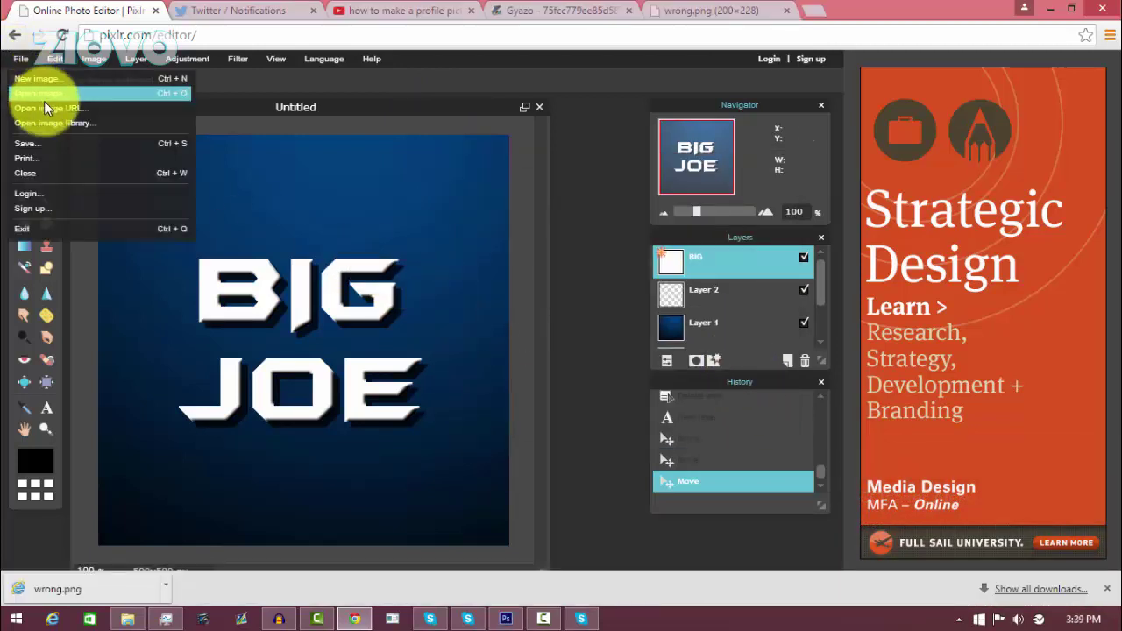
{"action": "left_click", "coordinate": [47, 141]}
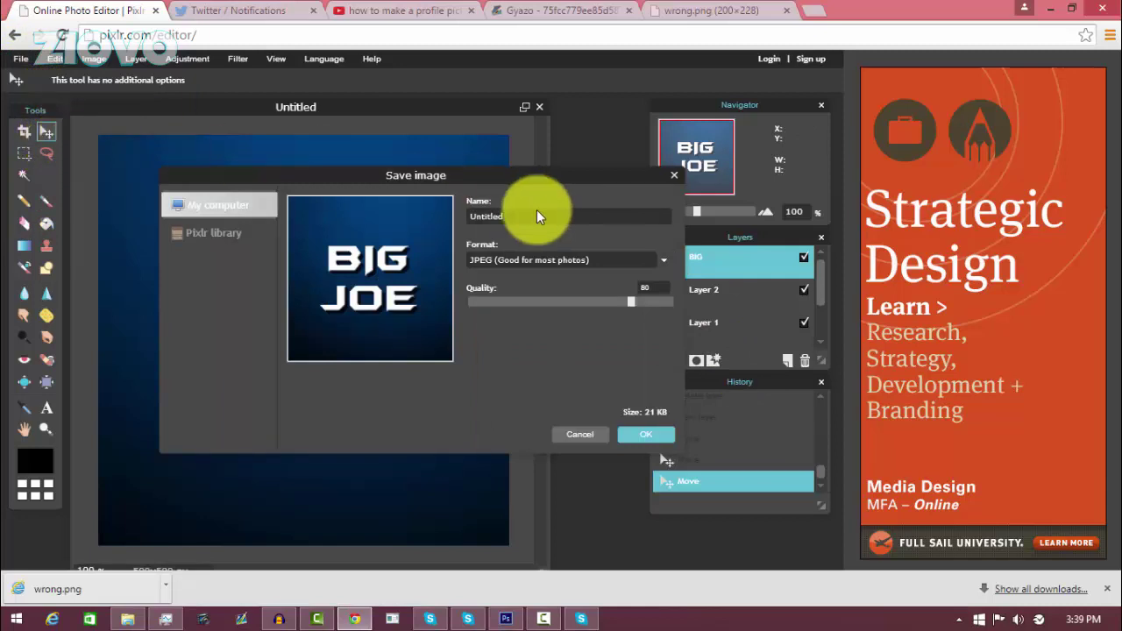
{"action": "type", "text": "bigjoe"}
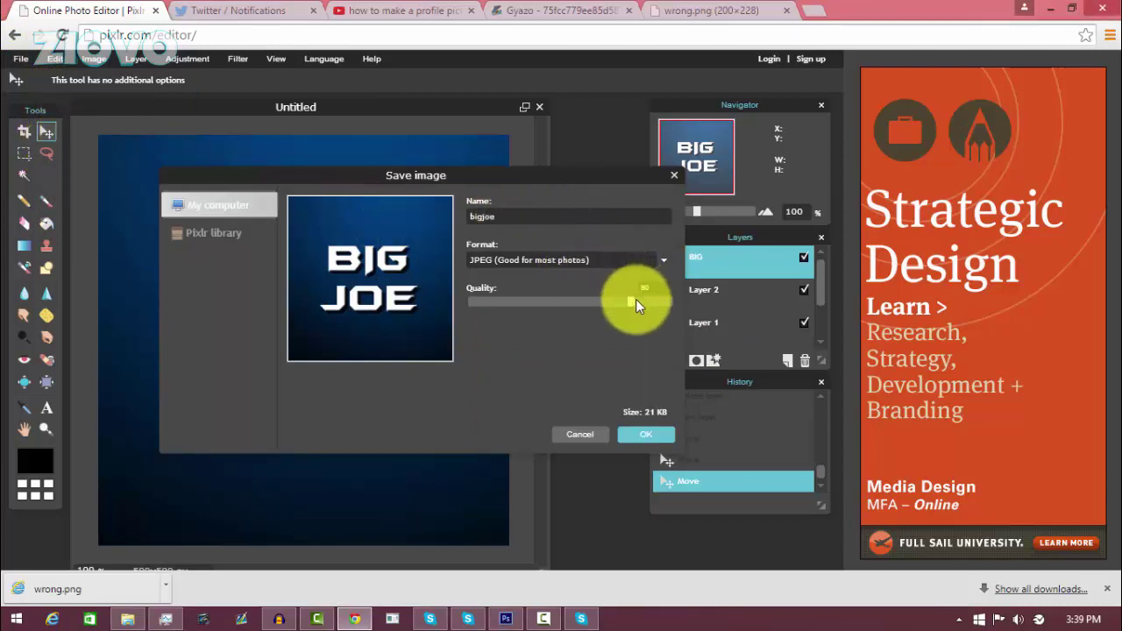
{"action": "left_click_drag", "start_coordinate": [636, 300], "coordinate": [690, 301]}
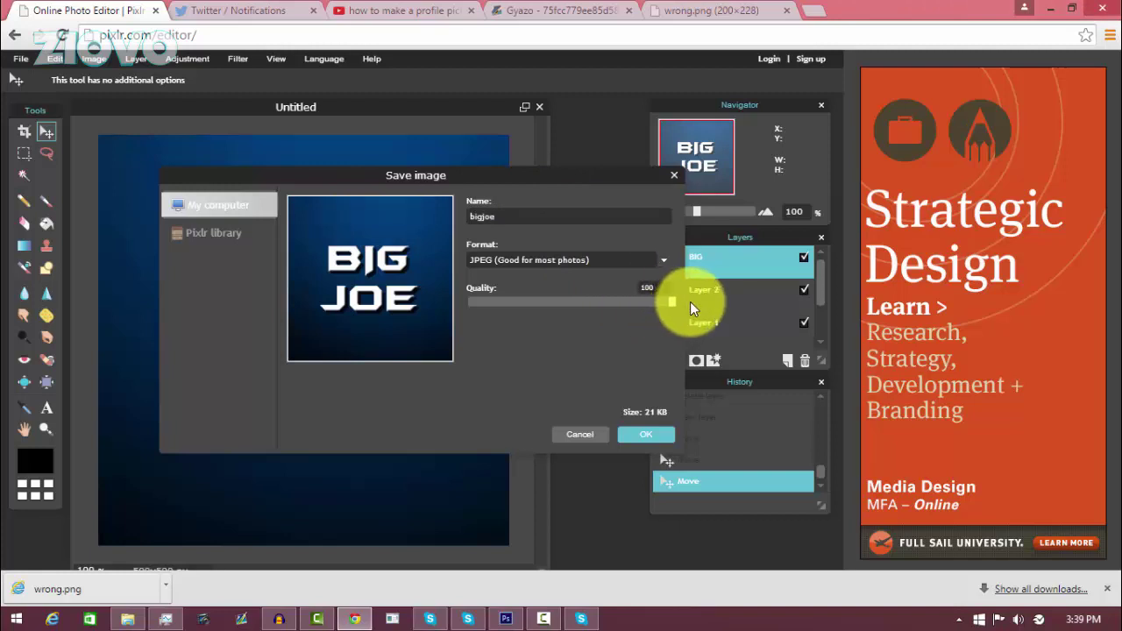
{"action": "left_click", "coordinate": [655, 433]}
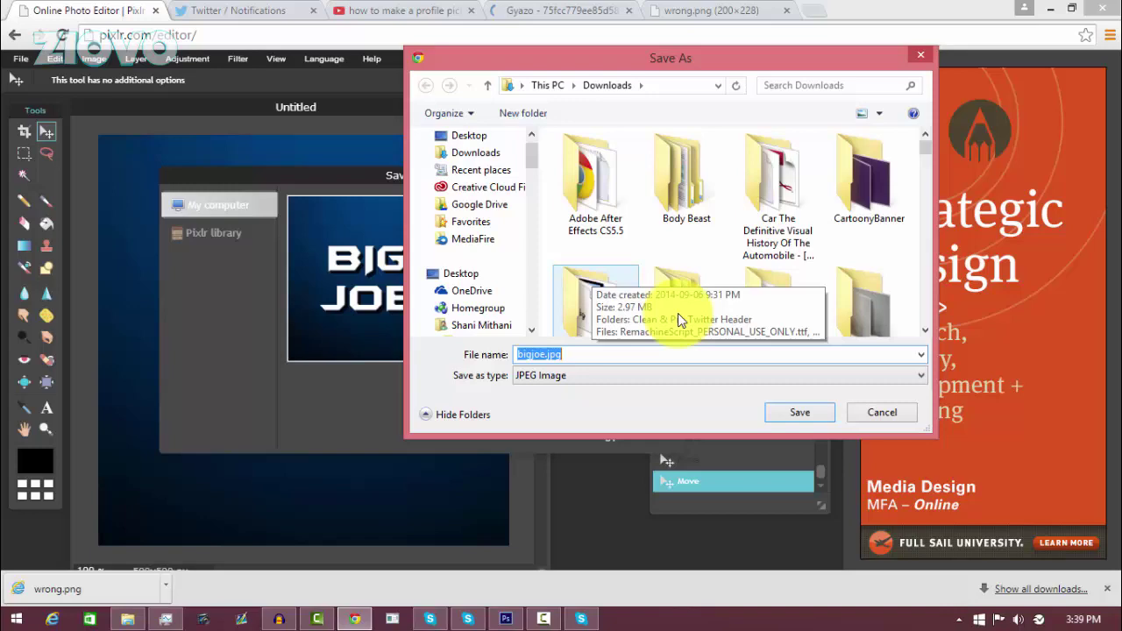
{"action": "left_click", "coordinate": [800, 410]}
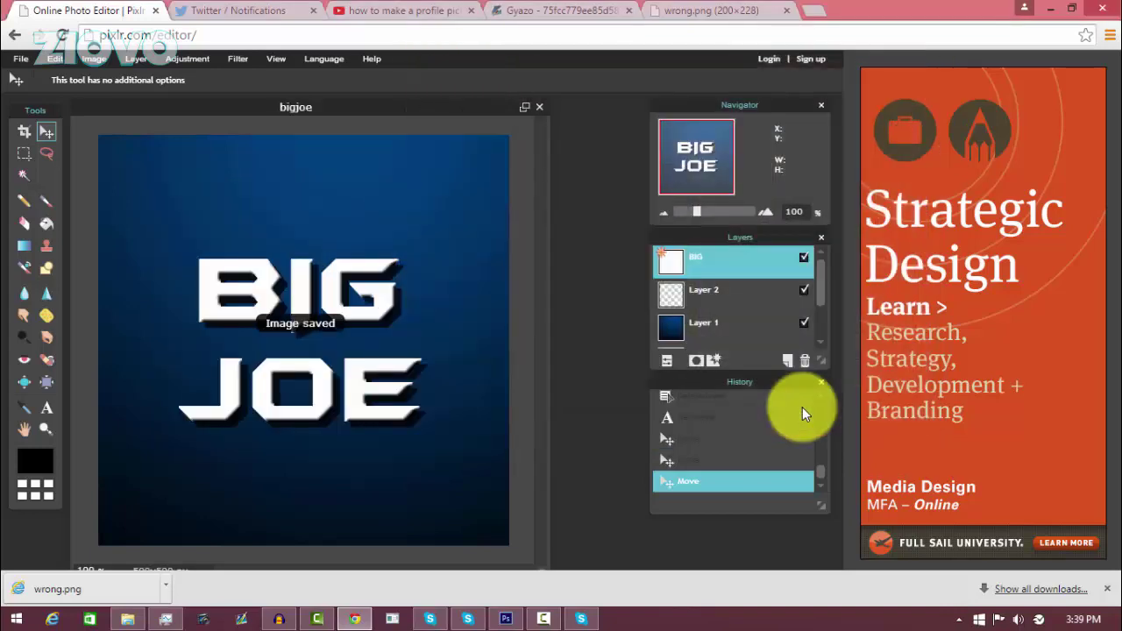